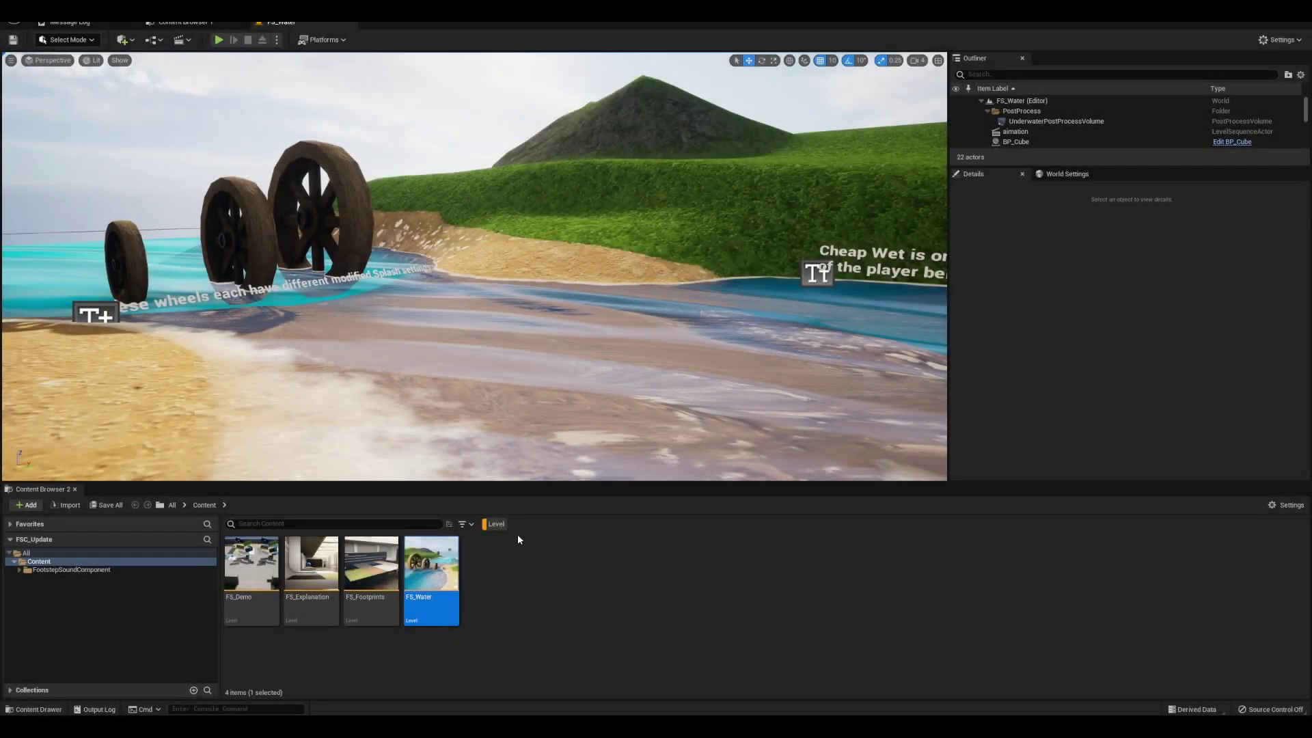
Remove the Level filter from the content listing and expand the FootstepSoundComponent folder to browse its subfolders
{"action": "left_click", "coordinate": [496, 524]}
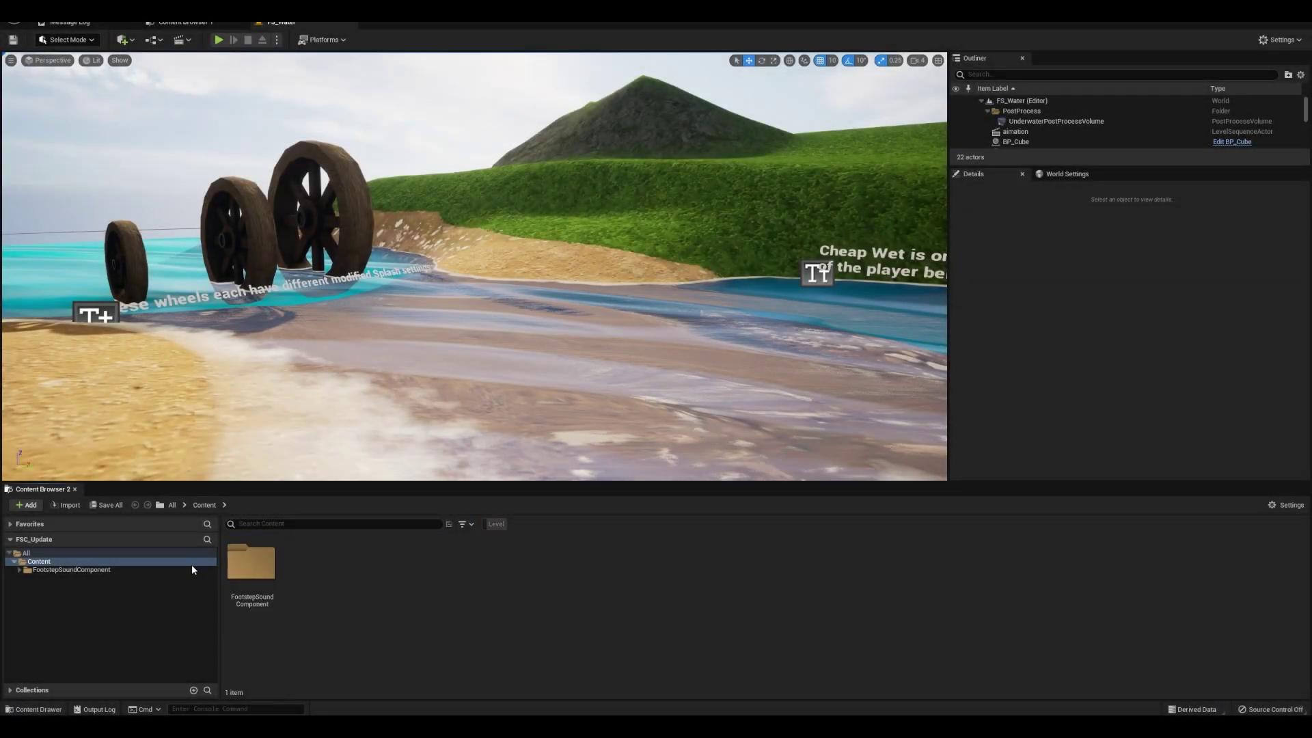
{"action": "key", "text": "Right"}
{"action": "key", "text": "Down"}
{"action": "key", "text": "Down"}
{"action": "key", "text": "Down"}
{"action": "key", "text": "Down"}
{"action": "key", "text": "Down"}
{"action": "key", "text": "Down"}
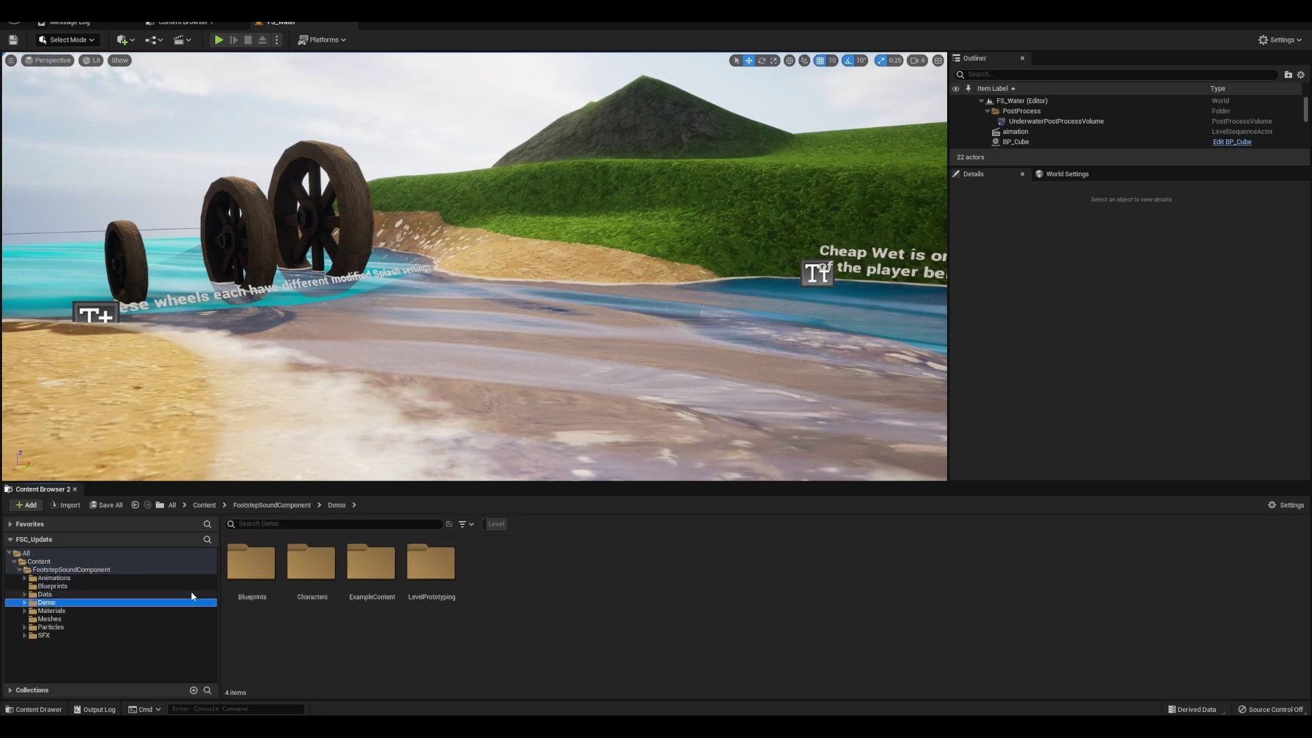
Browse to the Footstep folder under Particles > Niagara
{"action": "key", "text": "Down"}
{"action": "key", "text": "Right"}
{"action": "key", "text": "Down"}
{"action": "key", "text": "Down"}
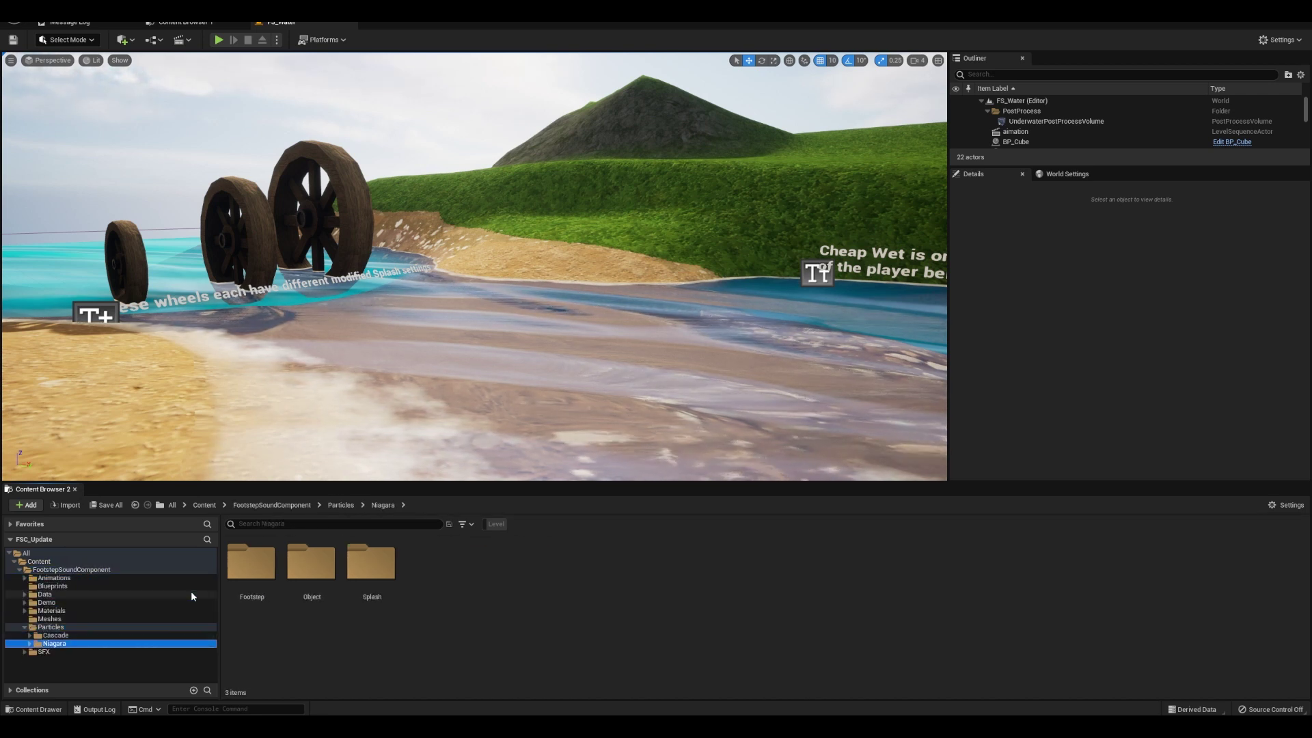
{"action": "key", "text": "Right"}
{"action": "key", "text": "Down"}
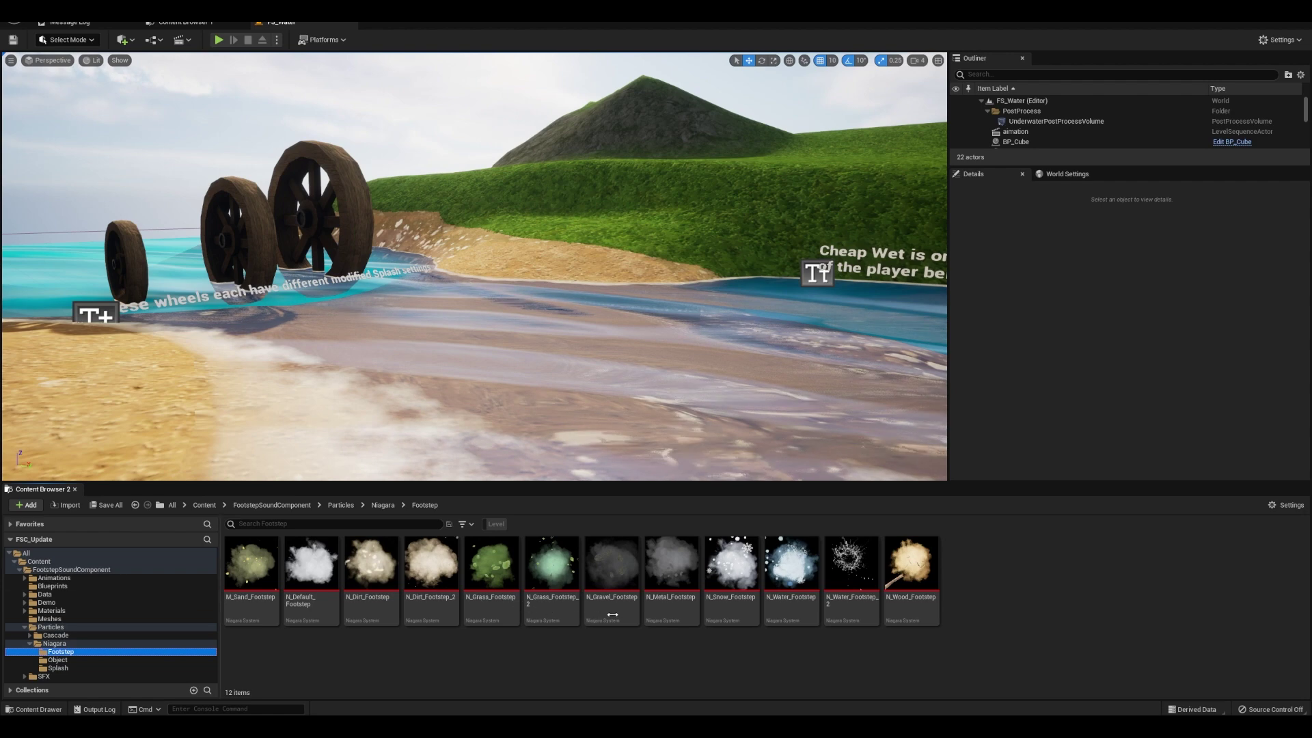
Open the N_Grass_Footstep_2 Niagara system and set its preview Environment Color to black
{"action": "left_click", "coordinate": [548, 592]}
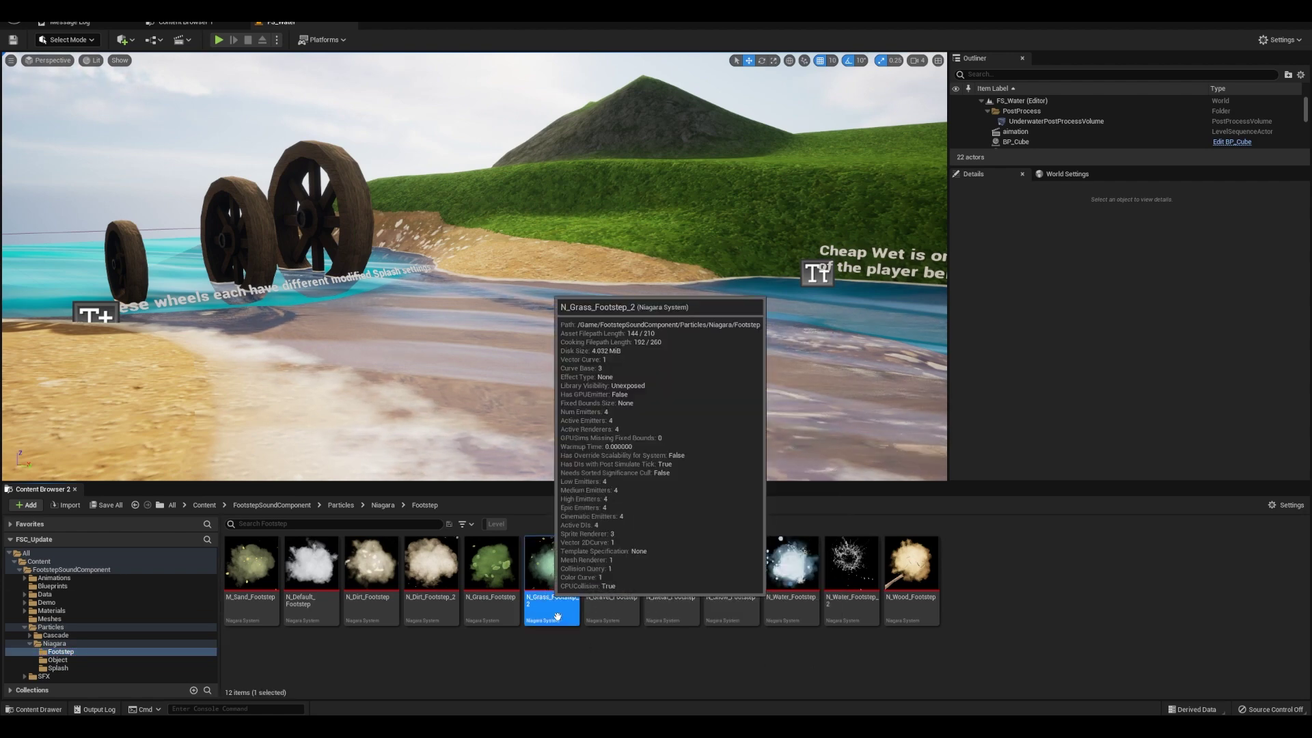
{"action": "double_click", "coordinate": [557, 617]}
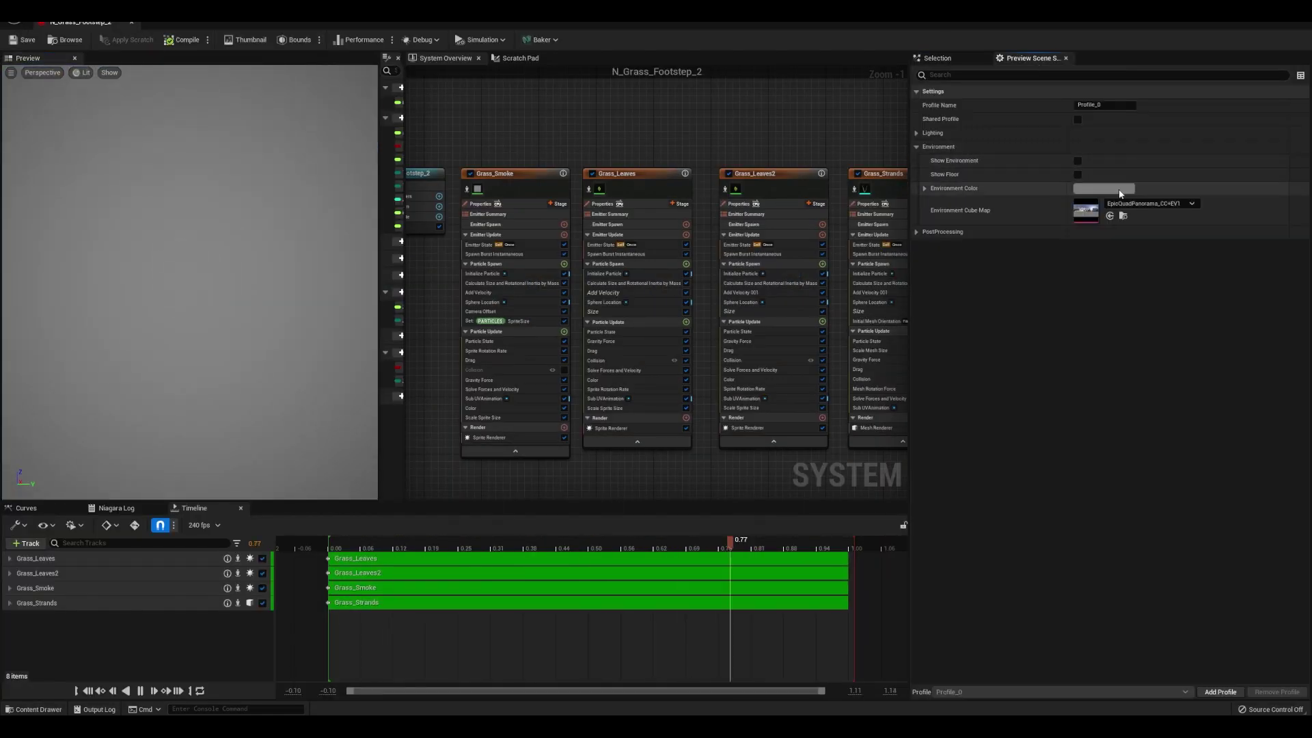
{"action": "left_click", "coordinate": [1121, 195]}
{"action": "left_click", "coordinate": [1048, 445]}
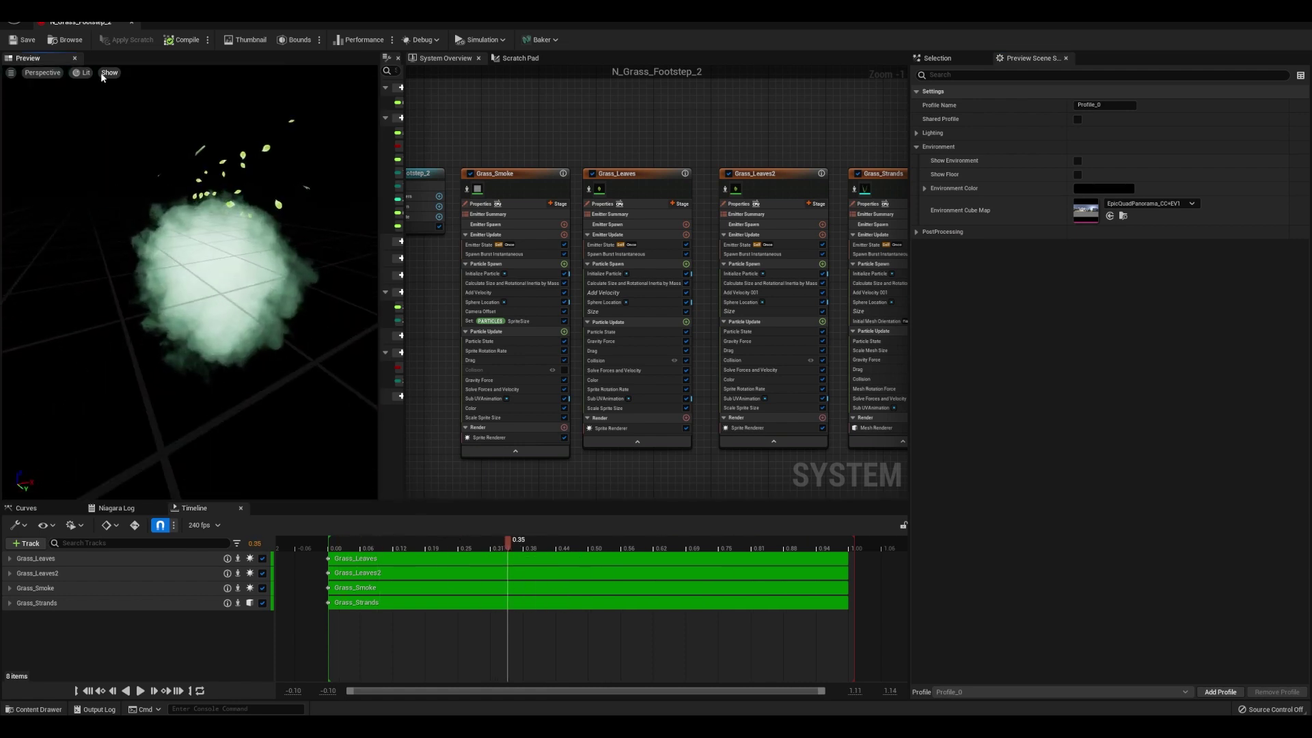
Examine the grass footstep effect in the preview at an early point on its timeline
{"action": "left_click_drag", "start_coordinate": [101, 78], "coordinate": [247, 314]}
{"action": "left_click", "coordinate": [379, 549]}
{"action": "key", "text": "space"}
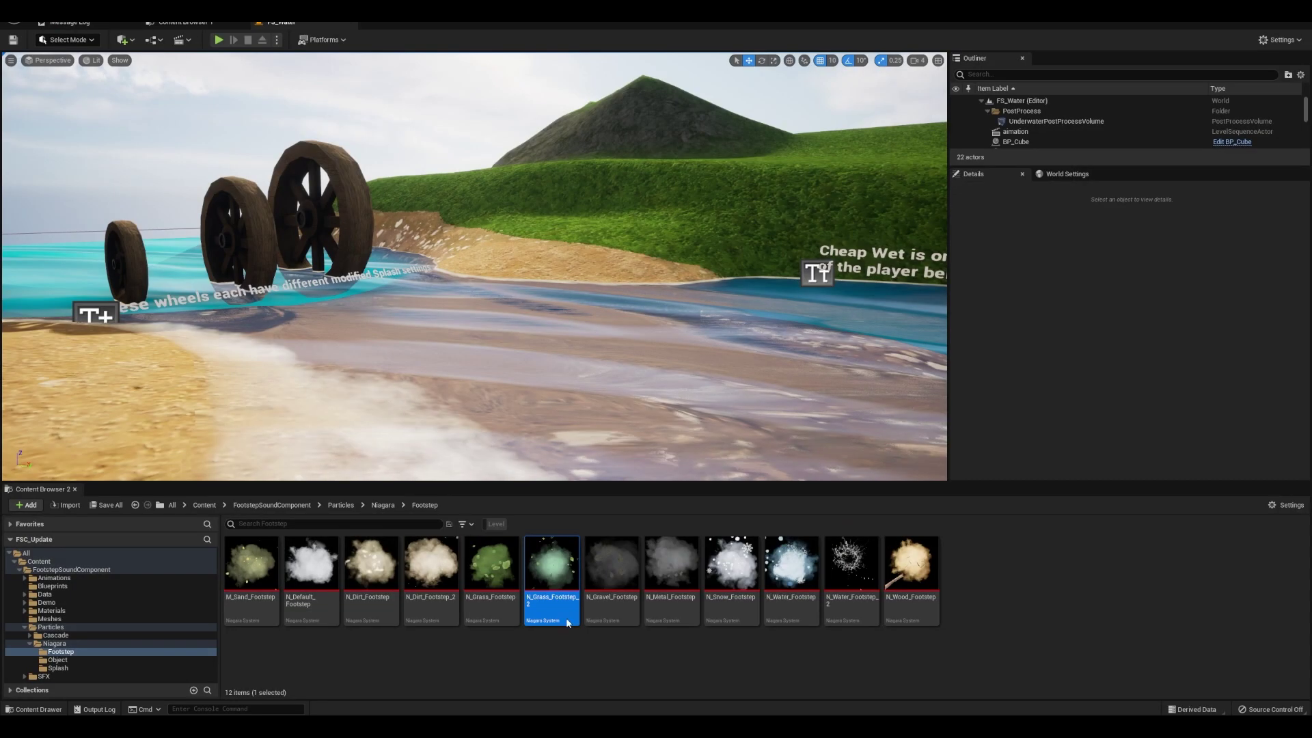
Open N_Dirt_Footstep_2, change the preview's view mode, scrub through the effect's timeline, and close it
{"action": "double_click", "coordinate": [428, 588]}
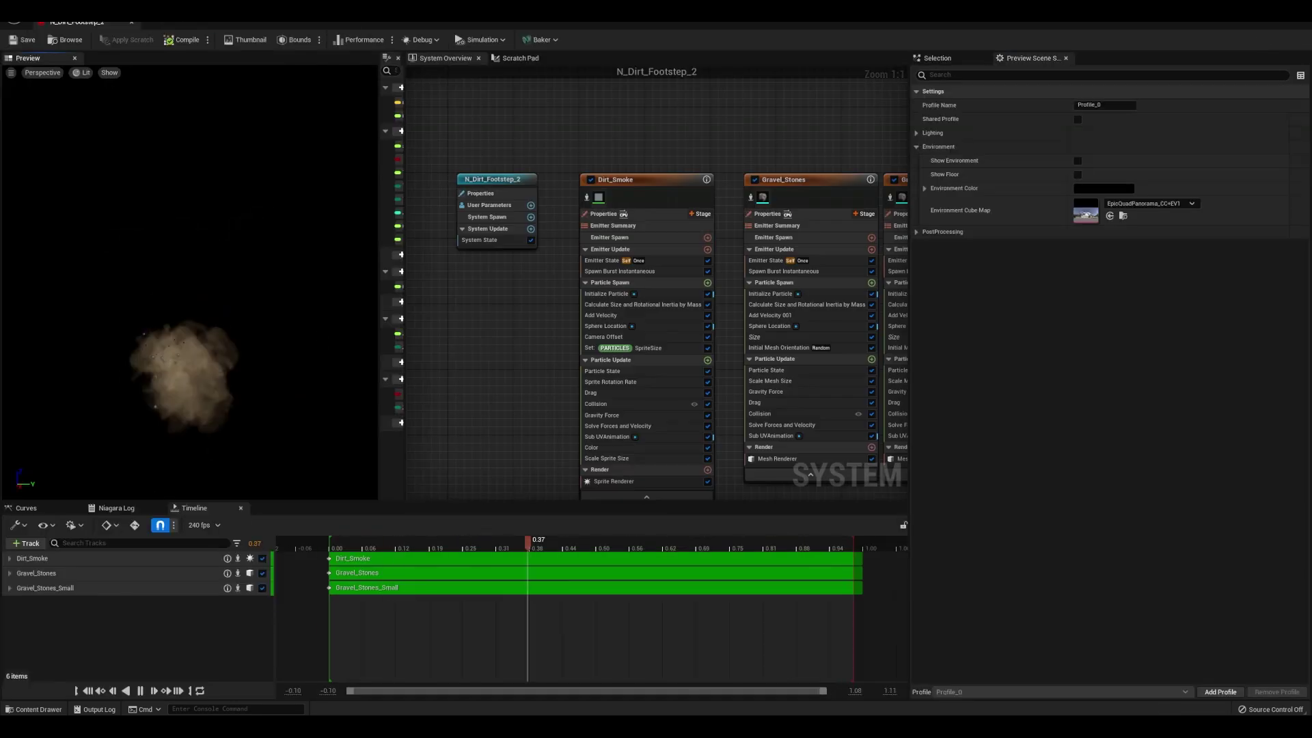
{"action": "left_click", "coordinate": [82, 73]}
{"action": "left_click", "coordinate": [89, 112]}
{"action": "left_click", "coordinate": [424, 549]}
{"action": "left_click_drag", "start_coordinate": [425, 547], "coordinate": [536, 547]}
{"action": "left_click", "coordinate": [132, 22]}
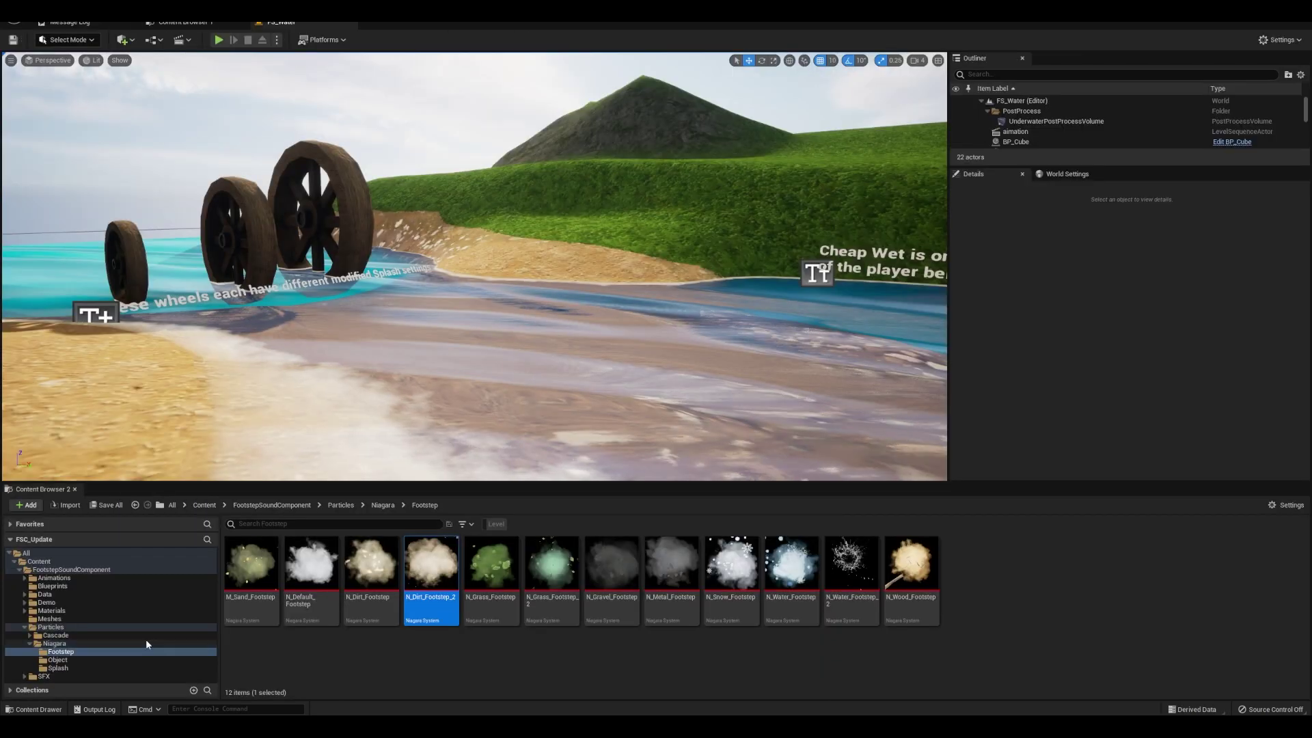
Browse the Niagara Splash folder and the Concrete, Dirt and Grass sound folders under SFX > Footsteps
{"action": "left_click", "coordinate": [58, 668]}
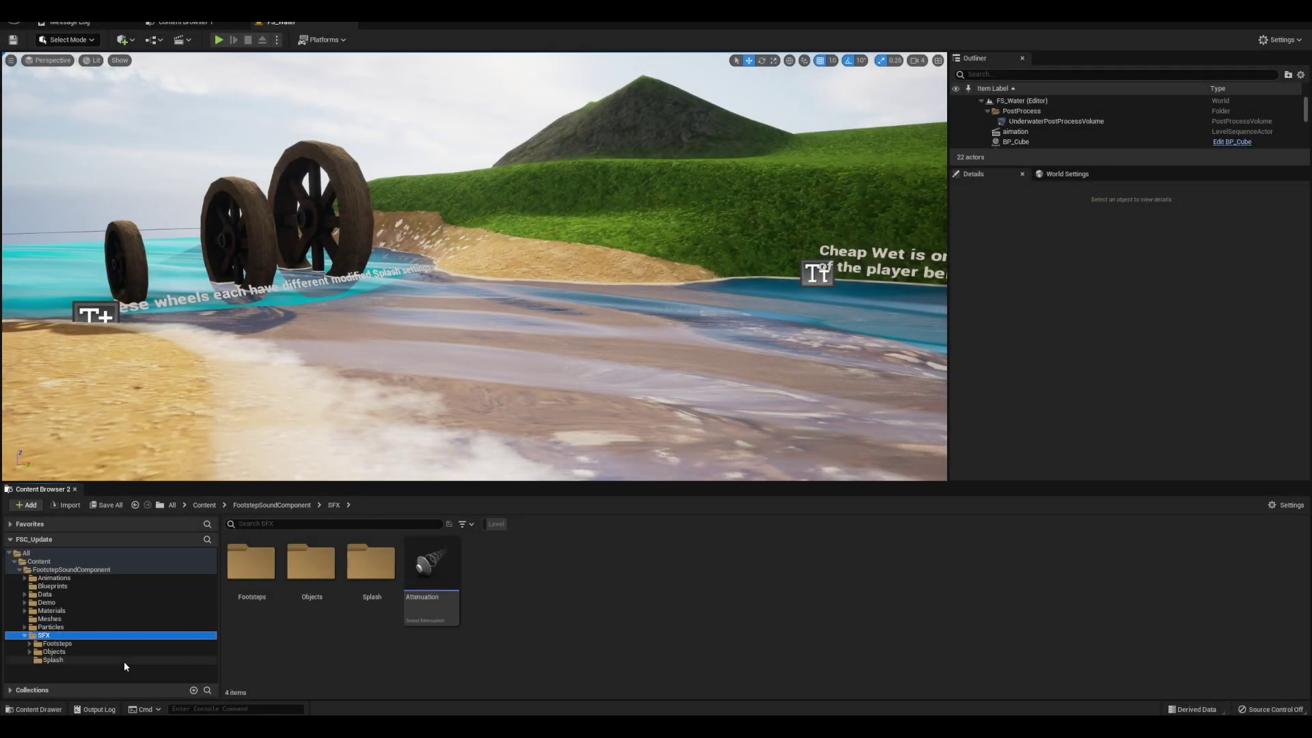
{"action": "left_click", "coordinate": [121, 660]}
{"action": "scroll", "coordinate": [121, 660], "scroll_direction": "down", "scroll_amount": 2}
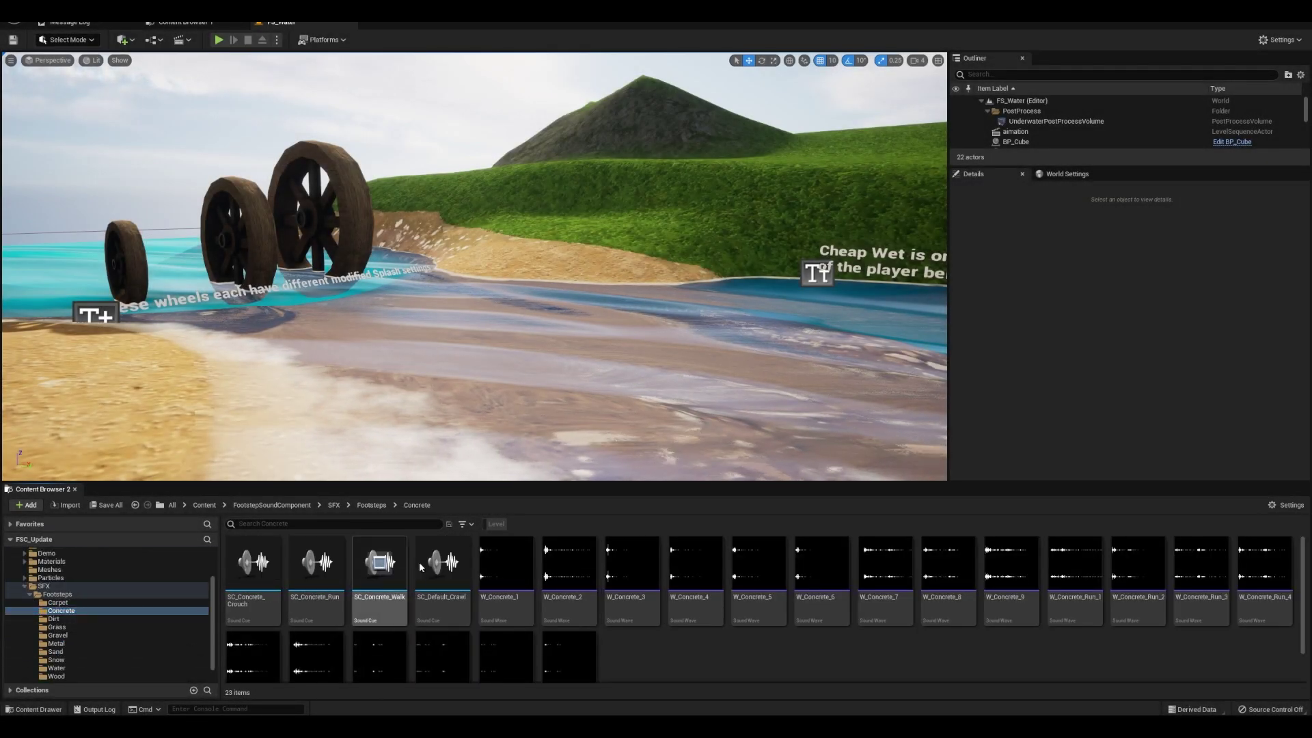
{"action": "left_click", "coordinate": [141, 619]}
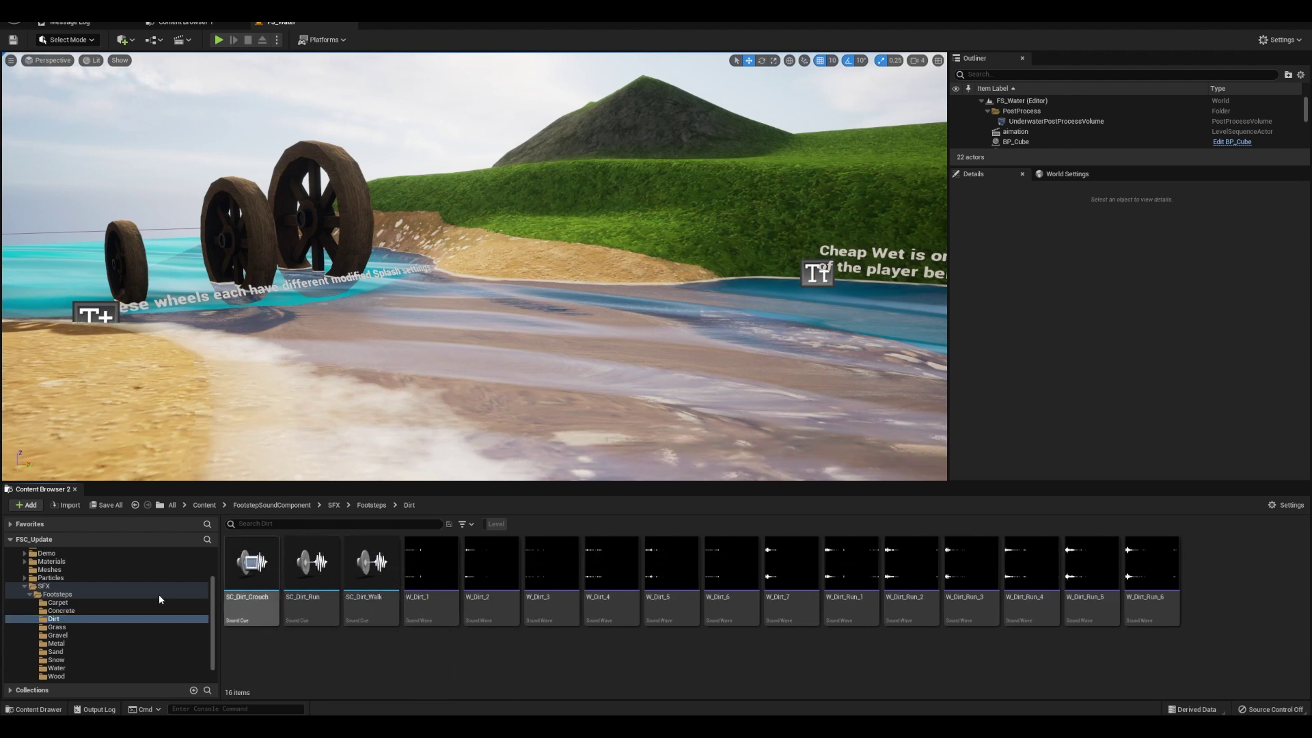
{"action": "scroll", "coordinate": [161, 599], "scroll_direction": "down", "scroll_amount": 1}
{"action": "left_click", "coordinate": [57, 611]}
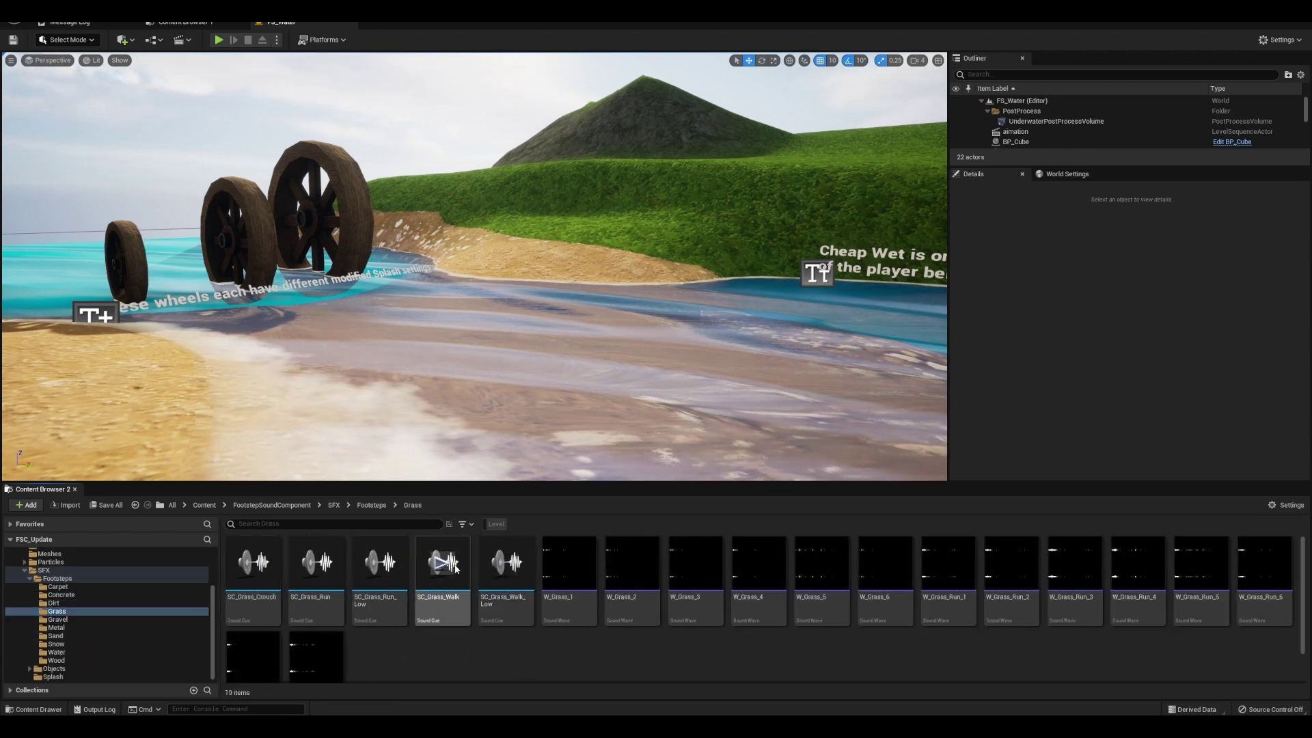
Play SC_Metal_Walk from the Metal sounds, look through the Sand and Carpet folders, and select W_Grass_1 in the Grass folder
{"action": "left_click", "coordinate": [58, 627]}
{"action": "left_click", "coordinate": [371, 561]}
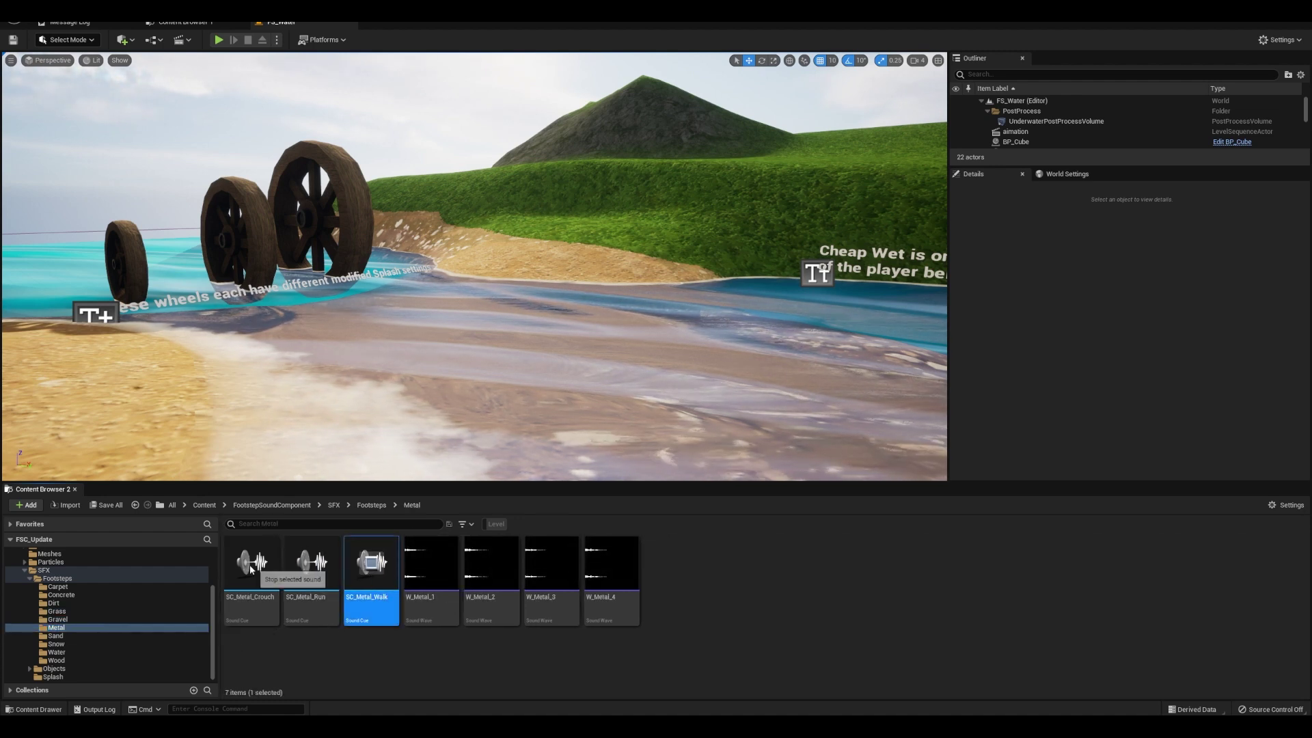
{"action": "left_click", "coordinate": [56, 635]}
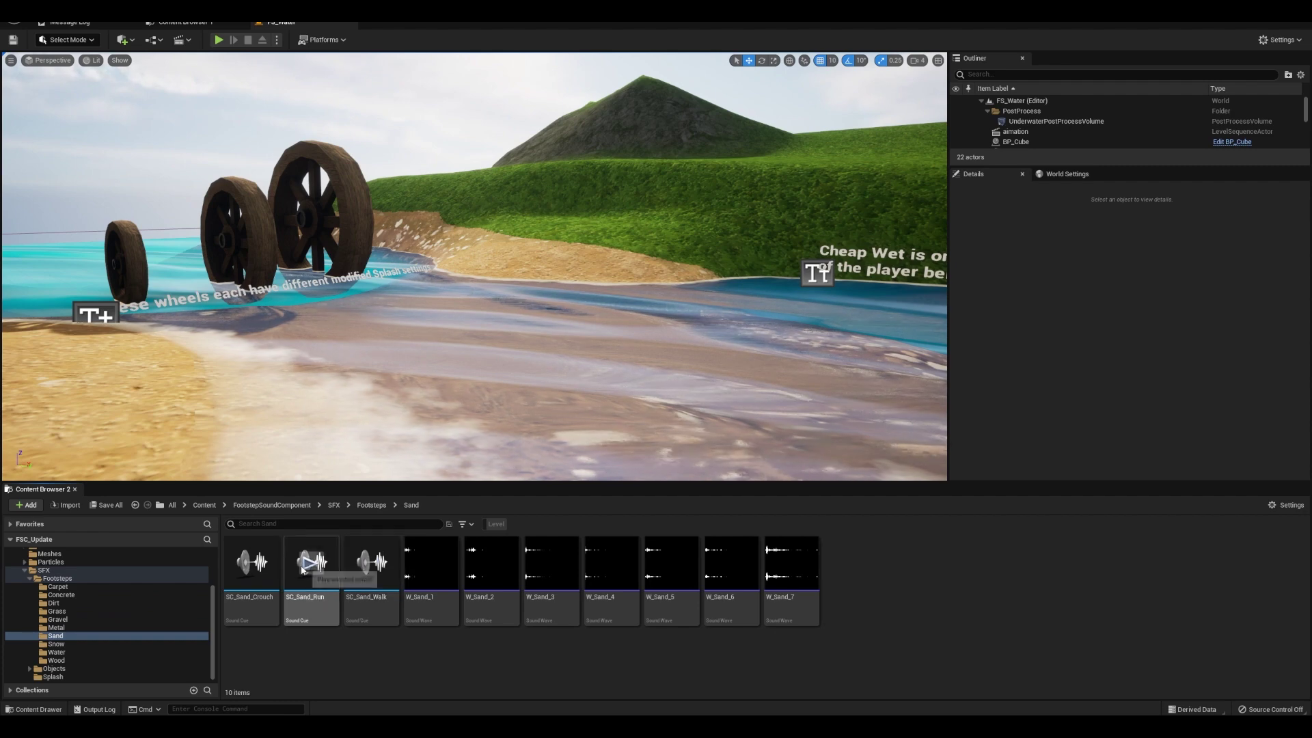
{"action": "left_click", "coordinate": [58, 586]}
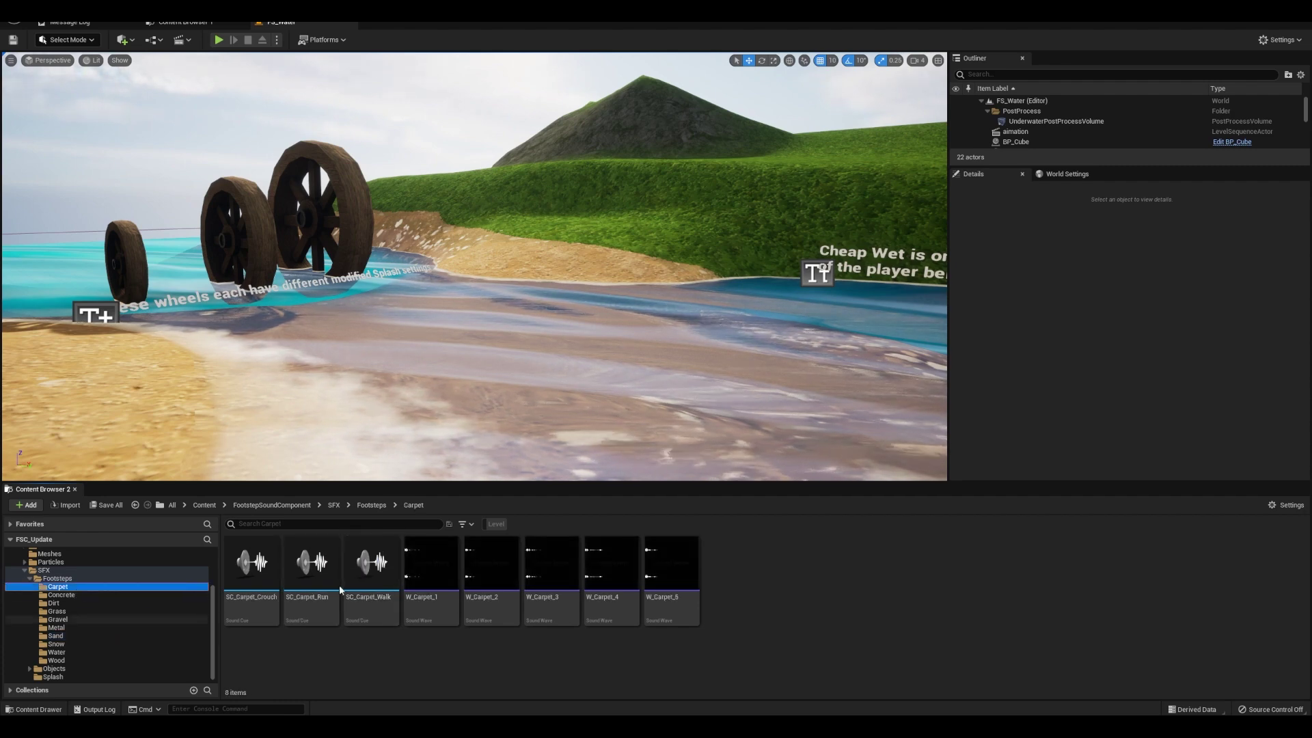
{"action": "left_click", "coordinate": [56, 611]}
{"action": "left_click", "coordinate": [569, 568]}
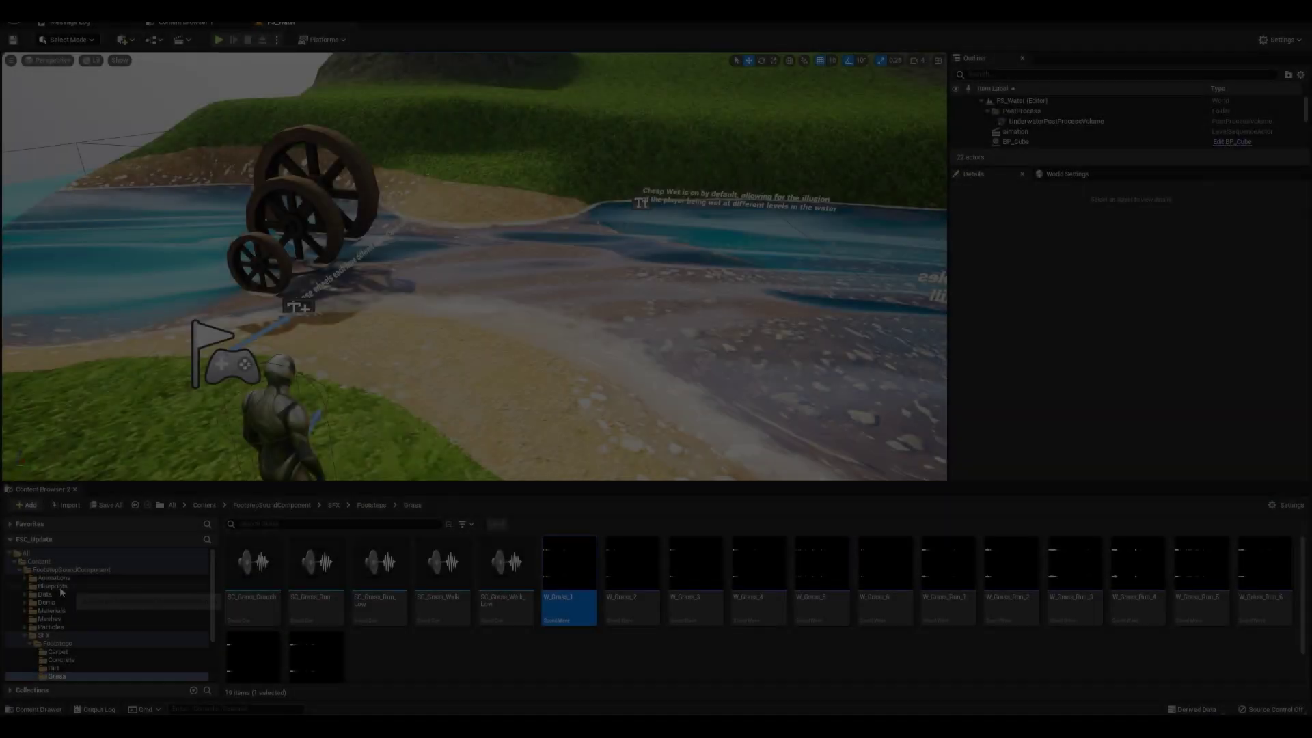
Open the FS_Component blueprint from FootstepSoundComponent's Blueprints folder and view the Splash System section of its event graph
{"action": "left_click", "coordinate": [53, 578]}
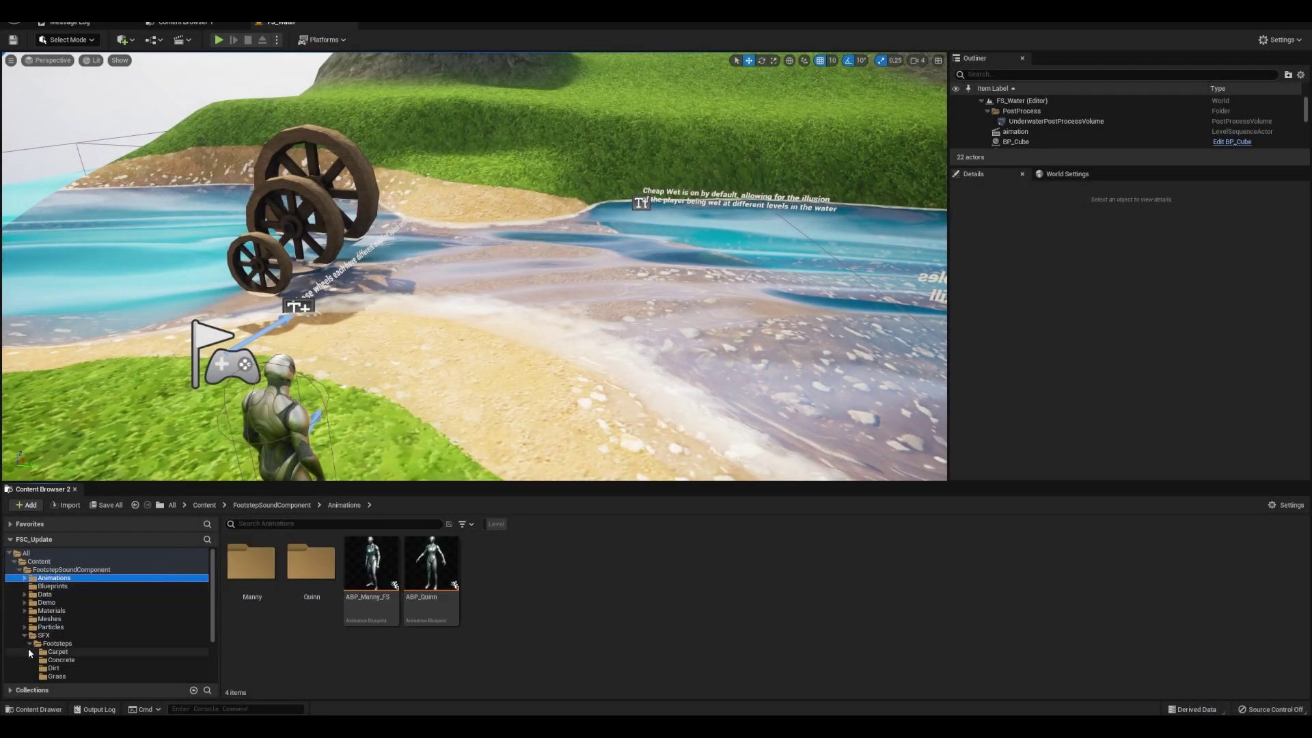
{"action": "left_click", "coordinate": [53, 587]}
{"action": "double_click", "coordinate": [515, 619]}
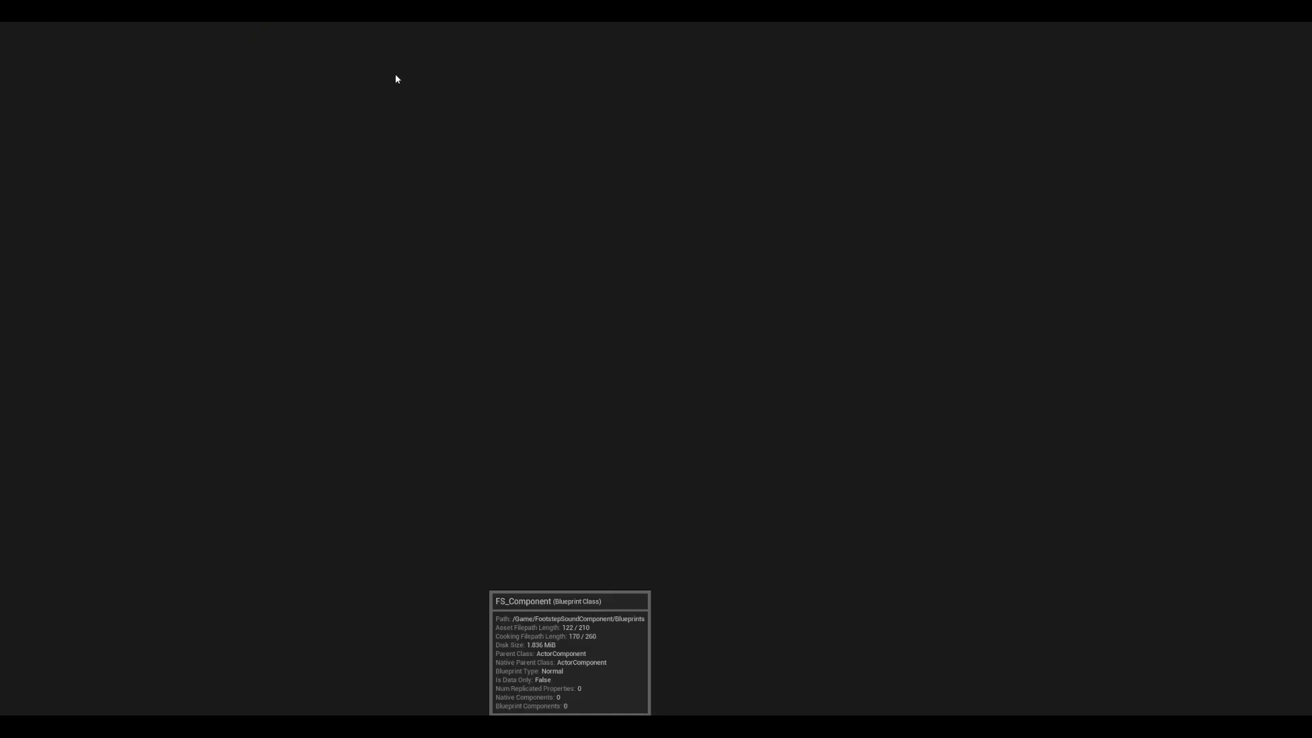
{"action": "scroll", "coordinate": [601, 313], "scroll_direction": "up", "scroll_amount": 4}
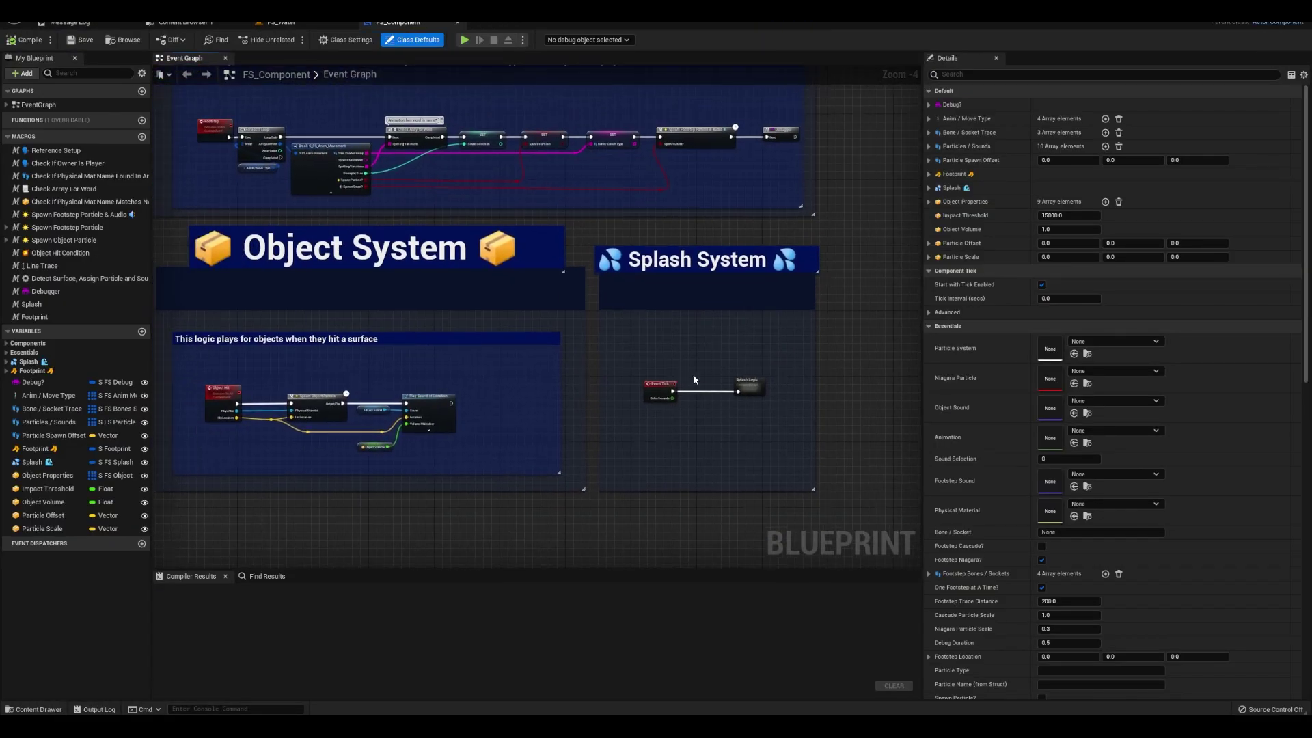
Inspect the Splash variable's default values with their full names readable, and open the Splash Logic collapsed graph
{"action": "left_click", "coordinate": [29, 465]}
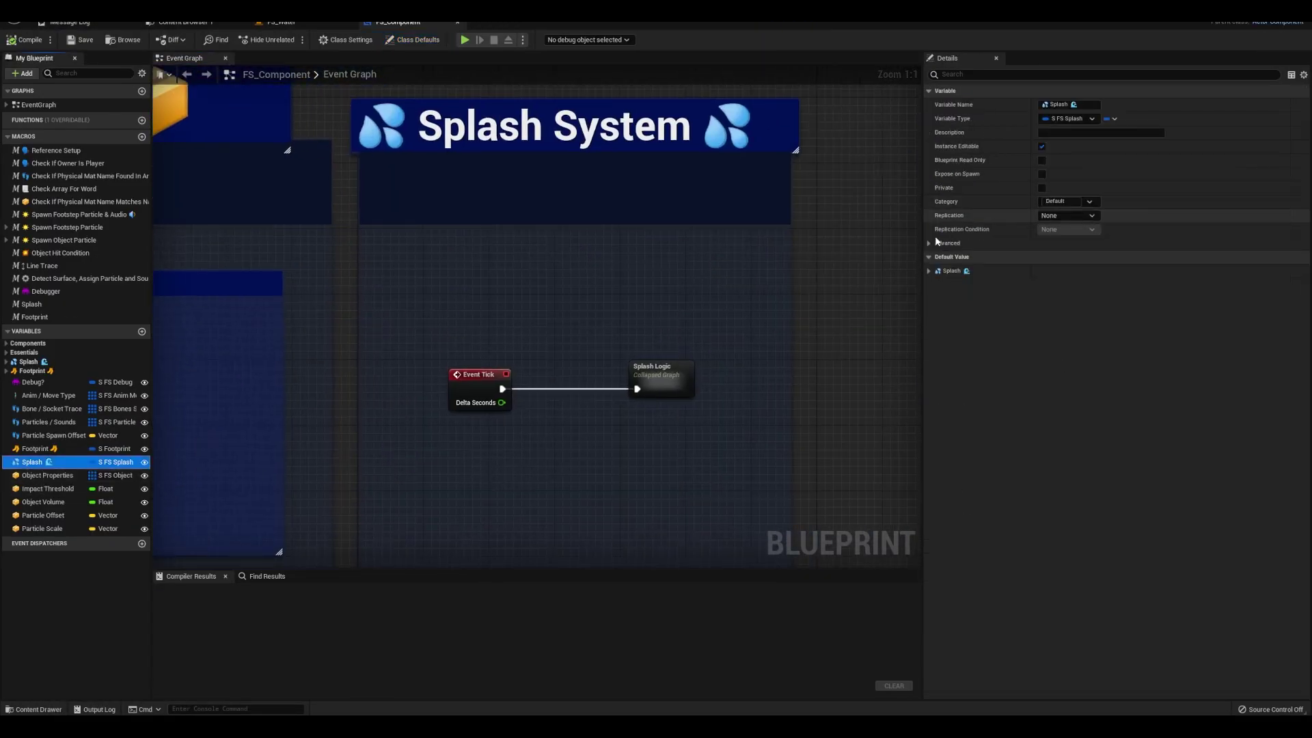
{"action": "left_click", "coordinate": [931, 271]}
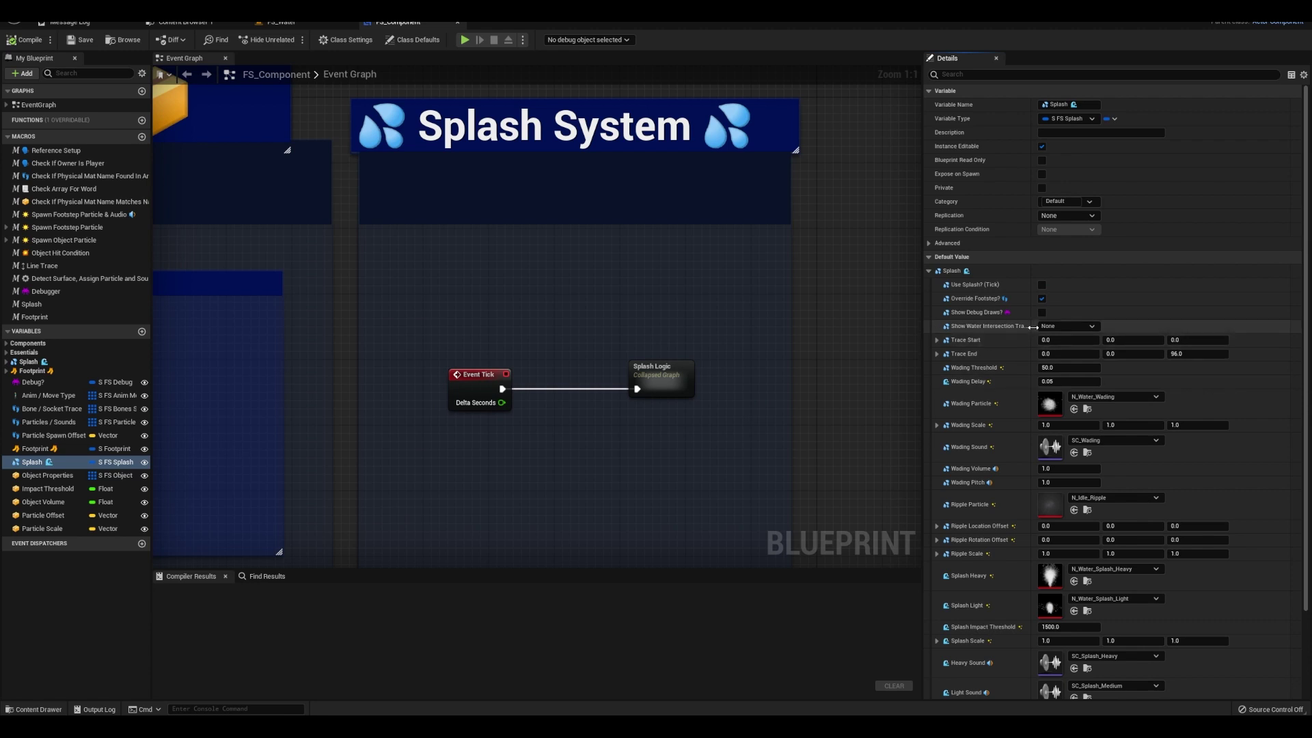
{"action": "left_click_drag", "start_coordinate": [1033, 327], "coordinate": [1059, 329]}
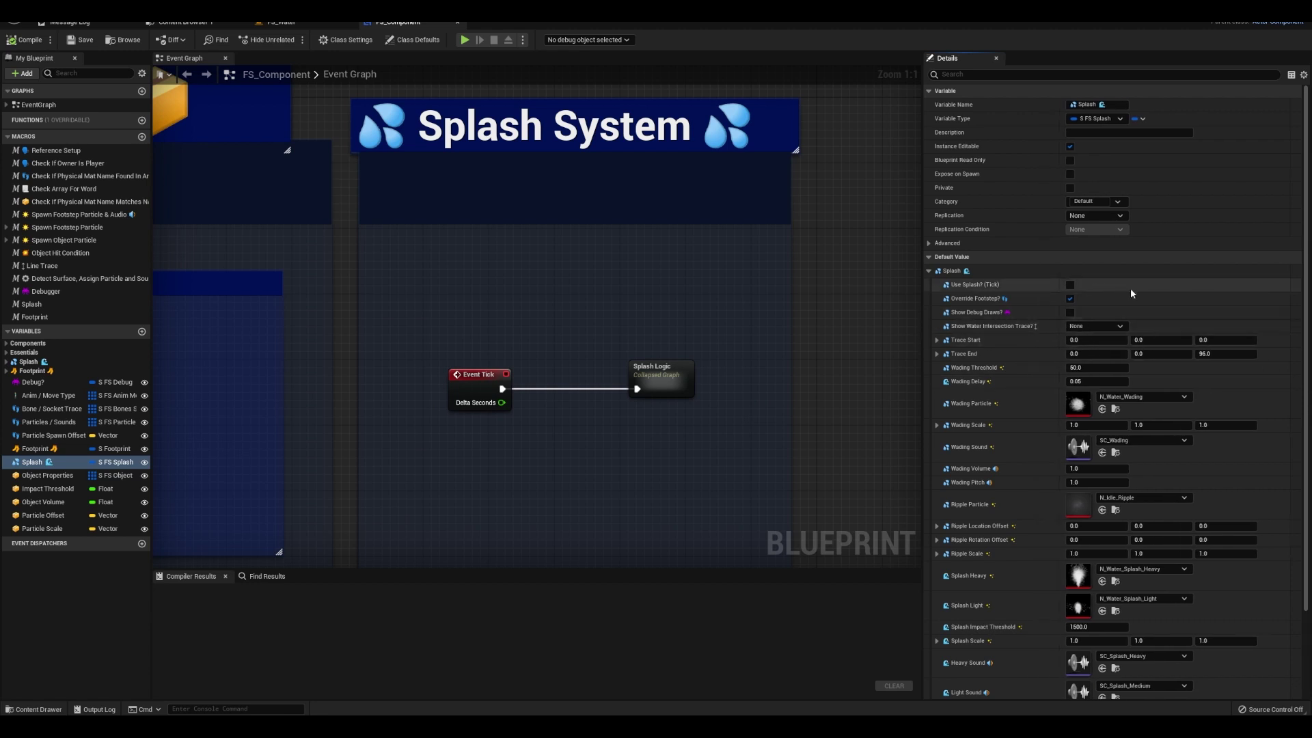
{"action": "double_click", "coordinate": [663, 376]}
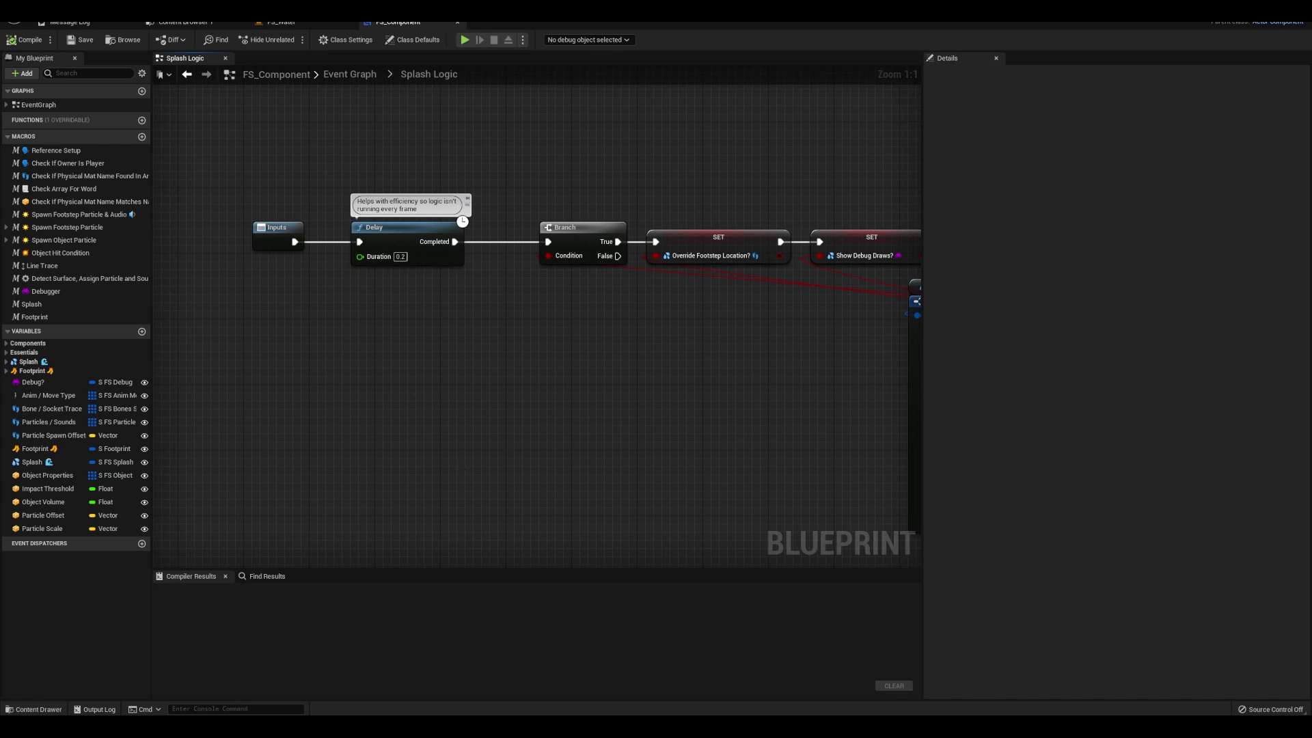
Open the BP_FS_Character blueprint from Demo > Blueprints and expand the Splash settings of its FS_Component
{"action": "left_click", "coordinate": [181, 23]}
{"action": "left_click", "coordinate": [280, 22]}
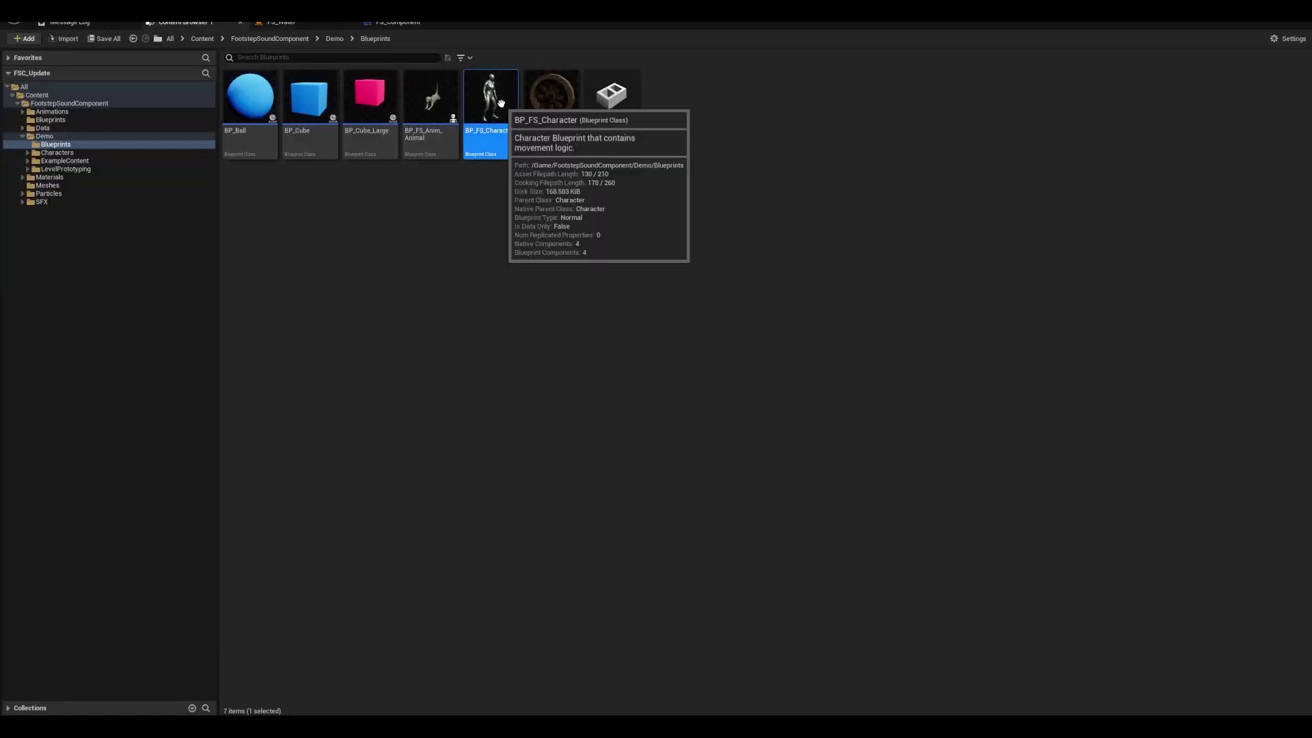
{"action": "double_click", "coordinate": [487, 103]}
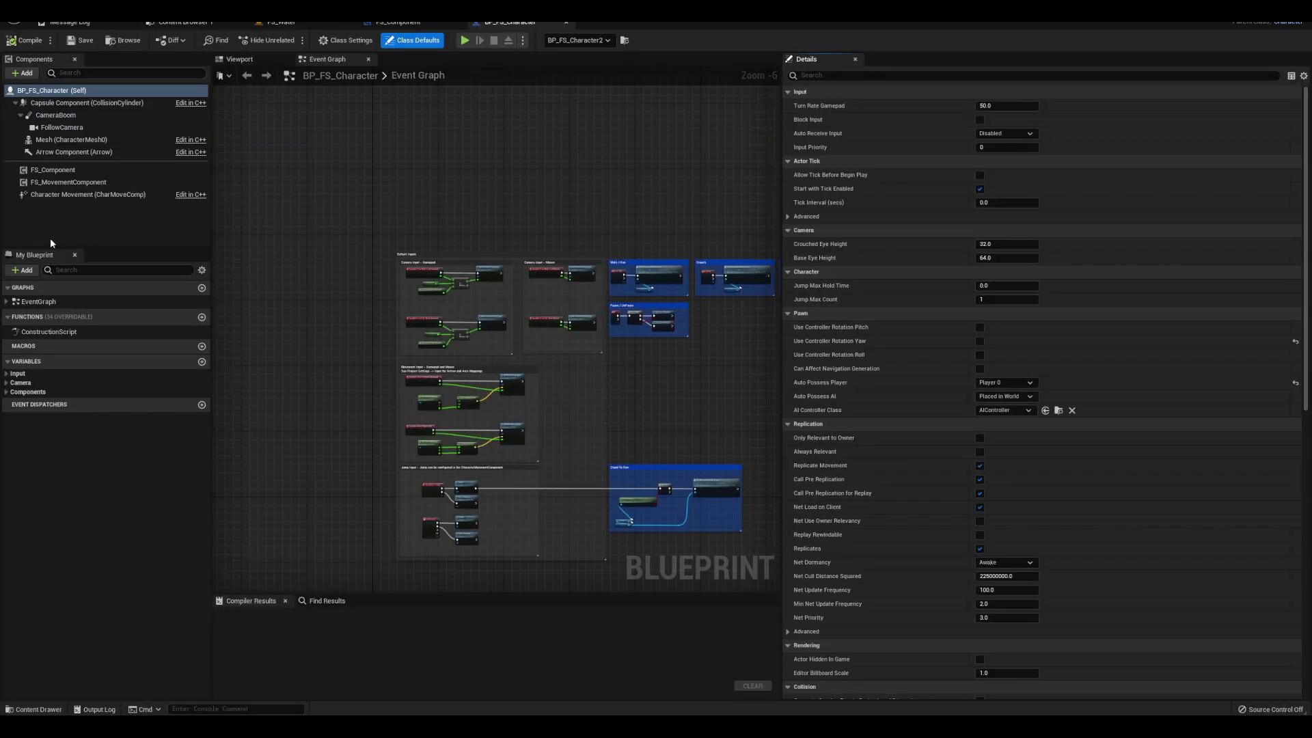
{"action": "left_click", "coordinate": [787, 287]}
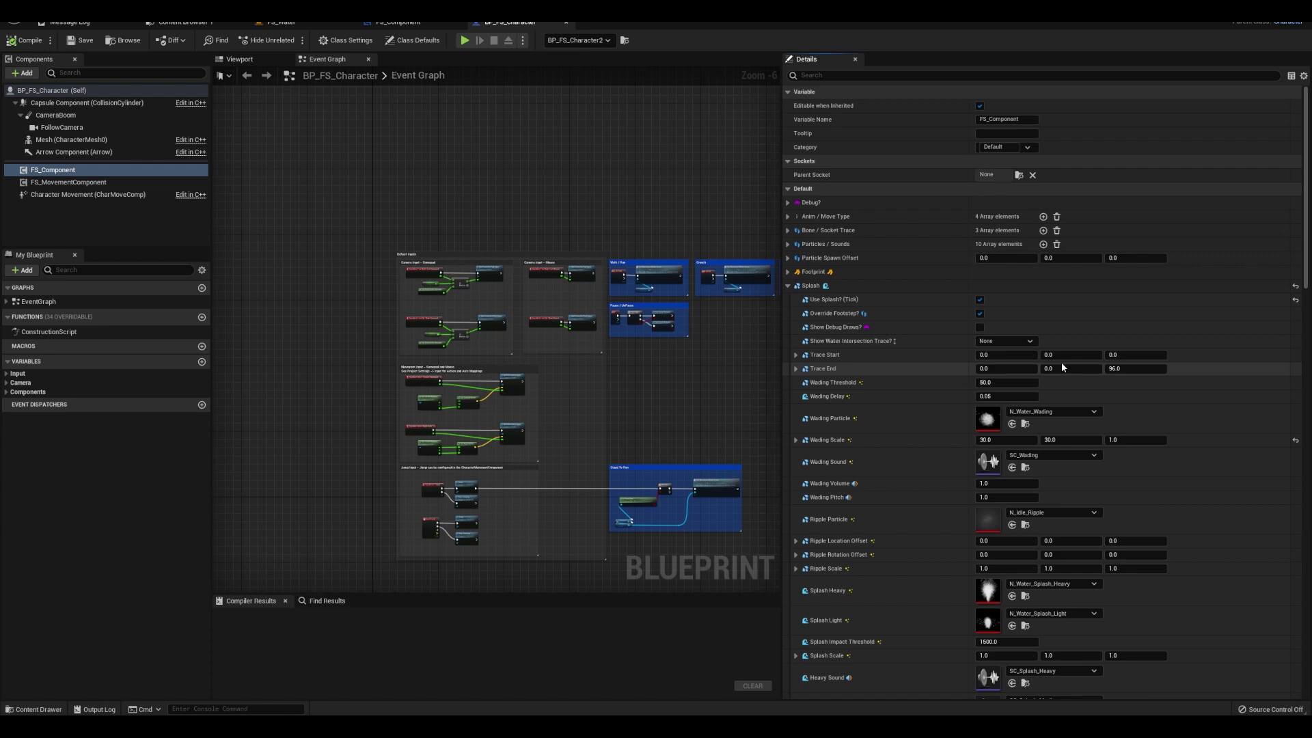
In the FS_Water level, enable Show Debug Draws in the Splash settings of BP_FS_Character2's FS_Component
{"action": "left_click", "coordinate": [279, 22]}
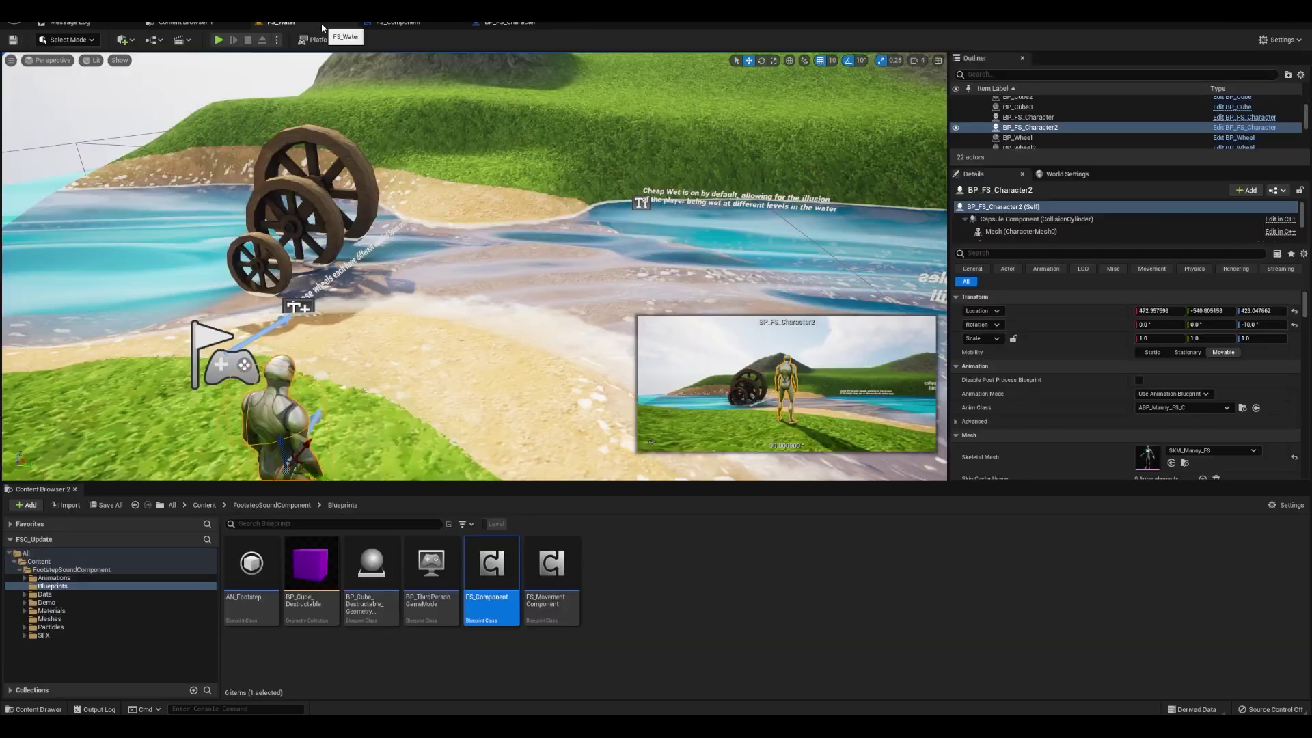
{"action": "key", "text": "f"}
{"action": "left_click", "coordinate": [1035, 229]}
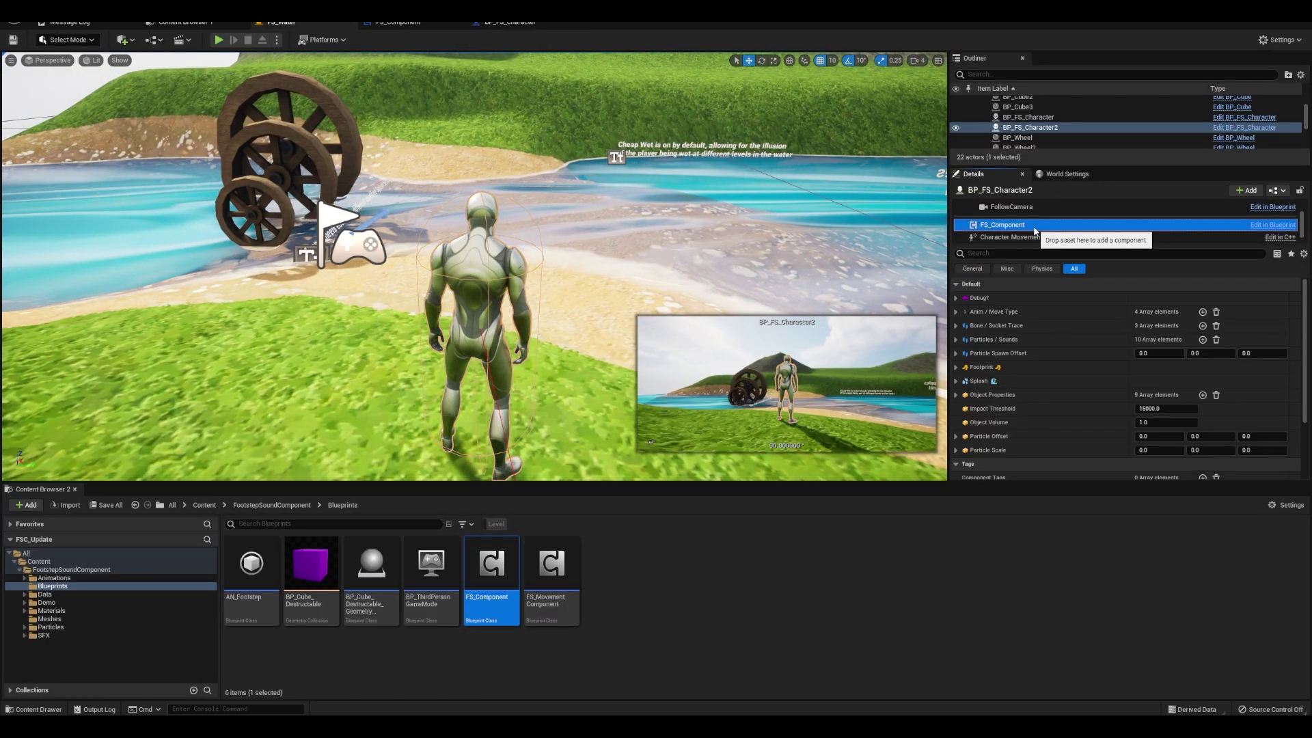
{"action": "left_click", "coordinate": [957, 382]}
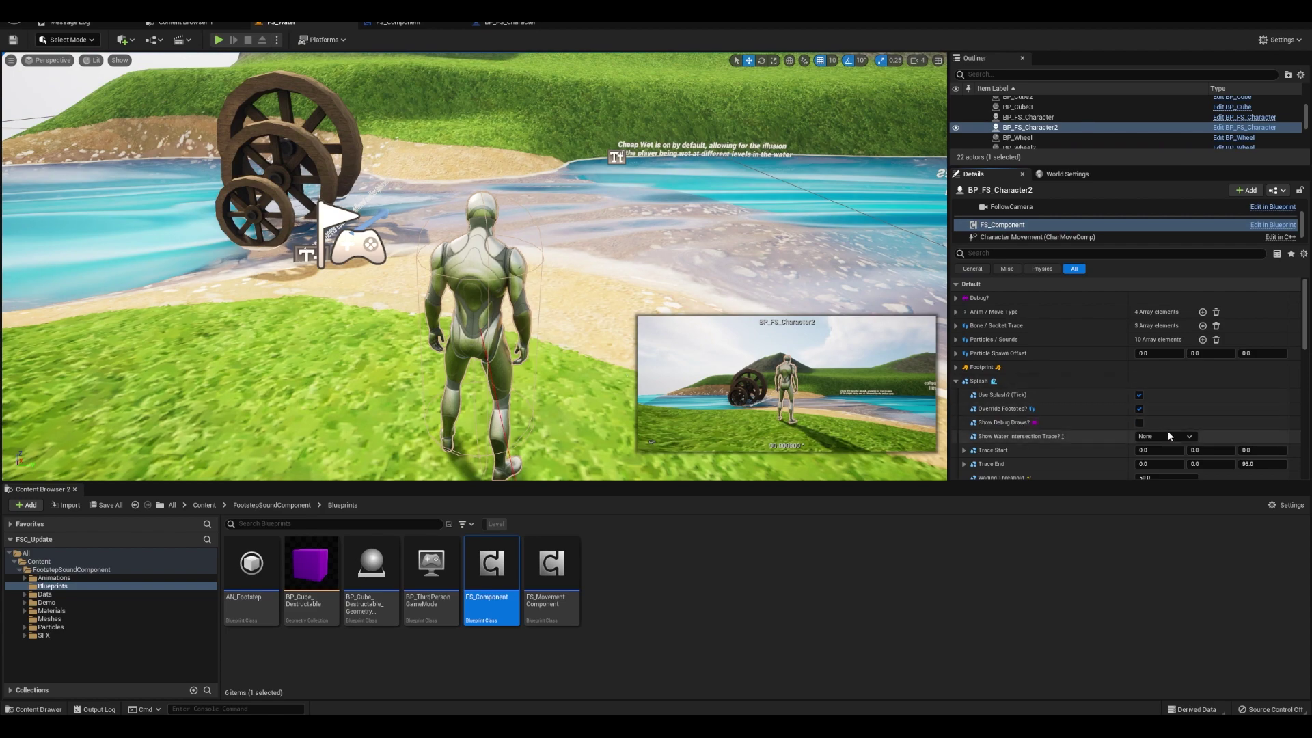
{"action": "mouse_move", "coordinate": [695, 292]}
{"action": "right_mouse_down"}
{"action": "mouse_move", "coordinate": [581, 280]}
{"action": "mouse_move", "coordinate": [619, 280]}
{"action": "right_mouse_up"}
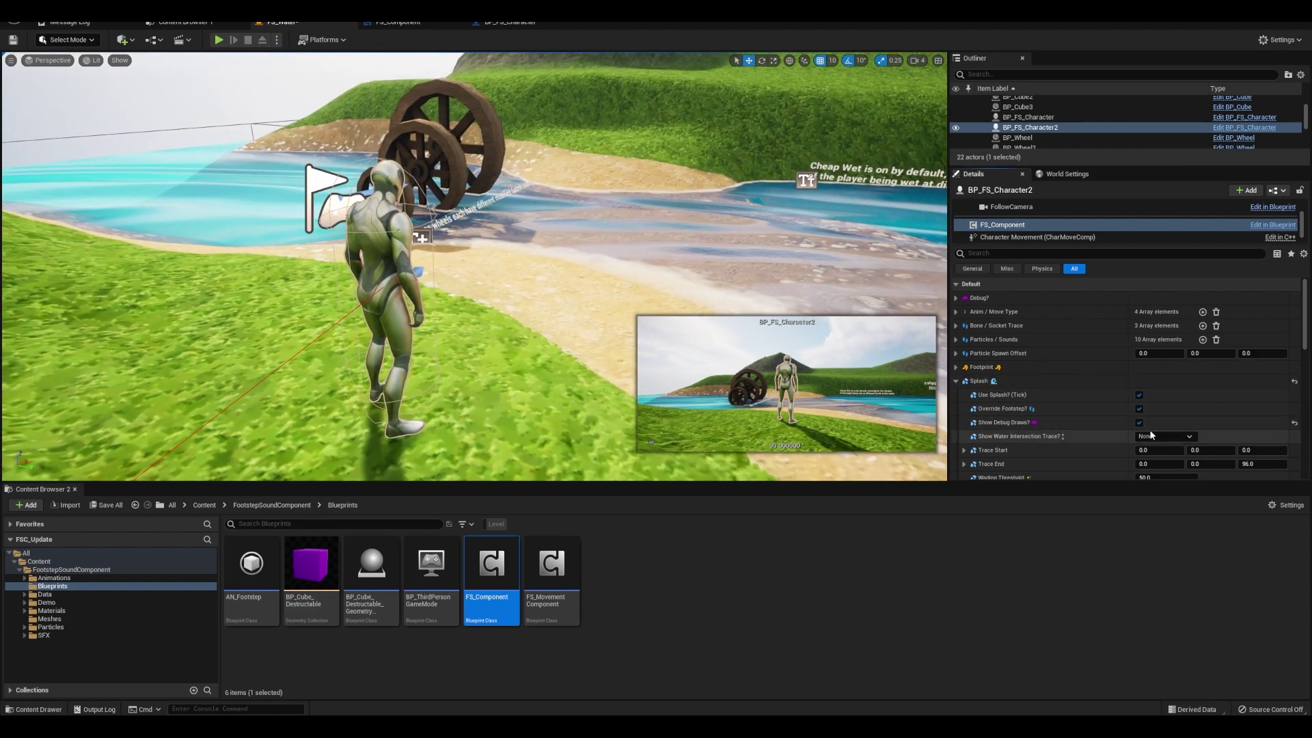
Play the level, turn on Show Debug Draws for BP_FS_Character2's FS_Component while it runs, examine the character in the water, and stop playing
{"action": "key", "text": "alt+p"}
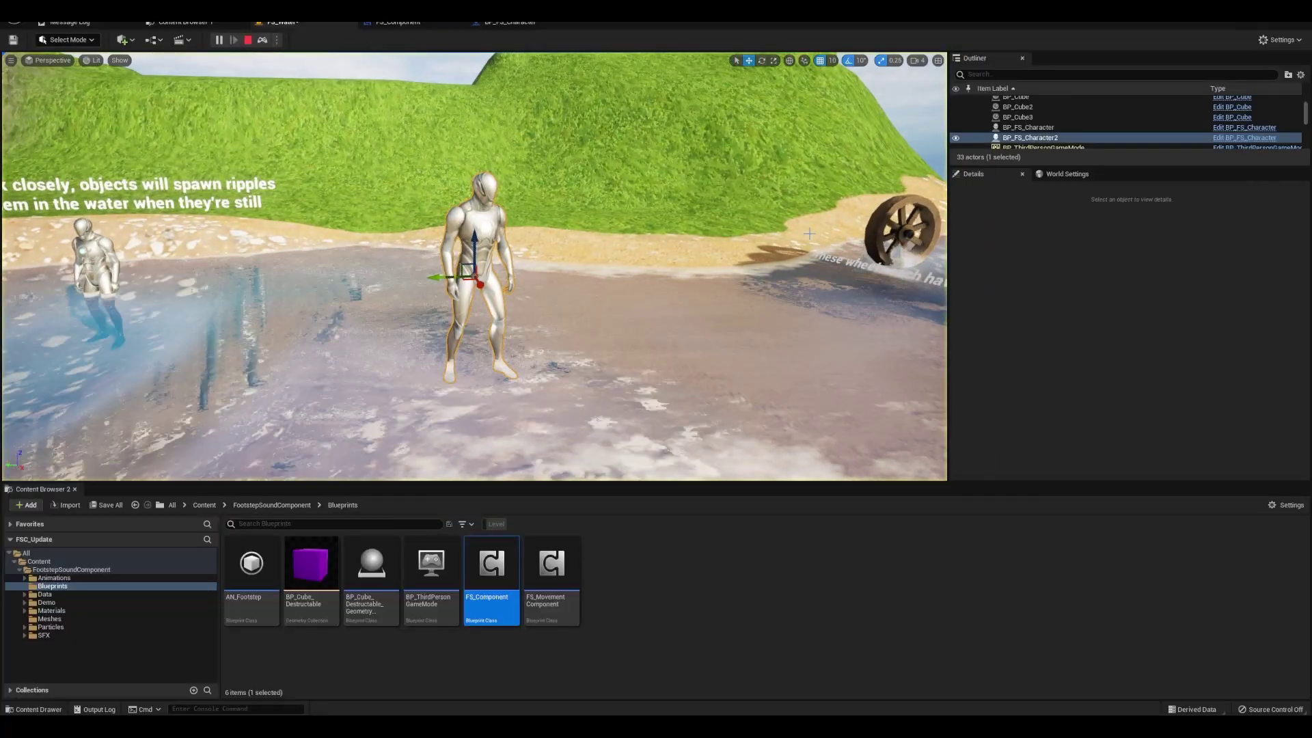
{"action": "scroll", "coordinate": [1008, 229], "scroll_direction": "down", "scroll_amount": 3}
{"action": "left_click", "coordinate": [1011, 211]}
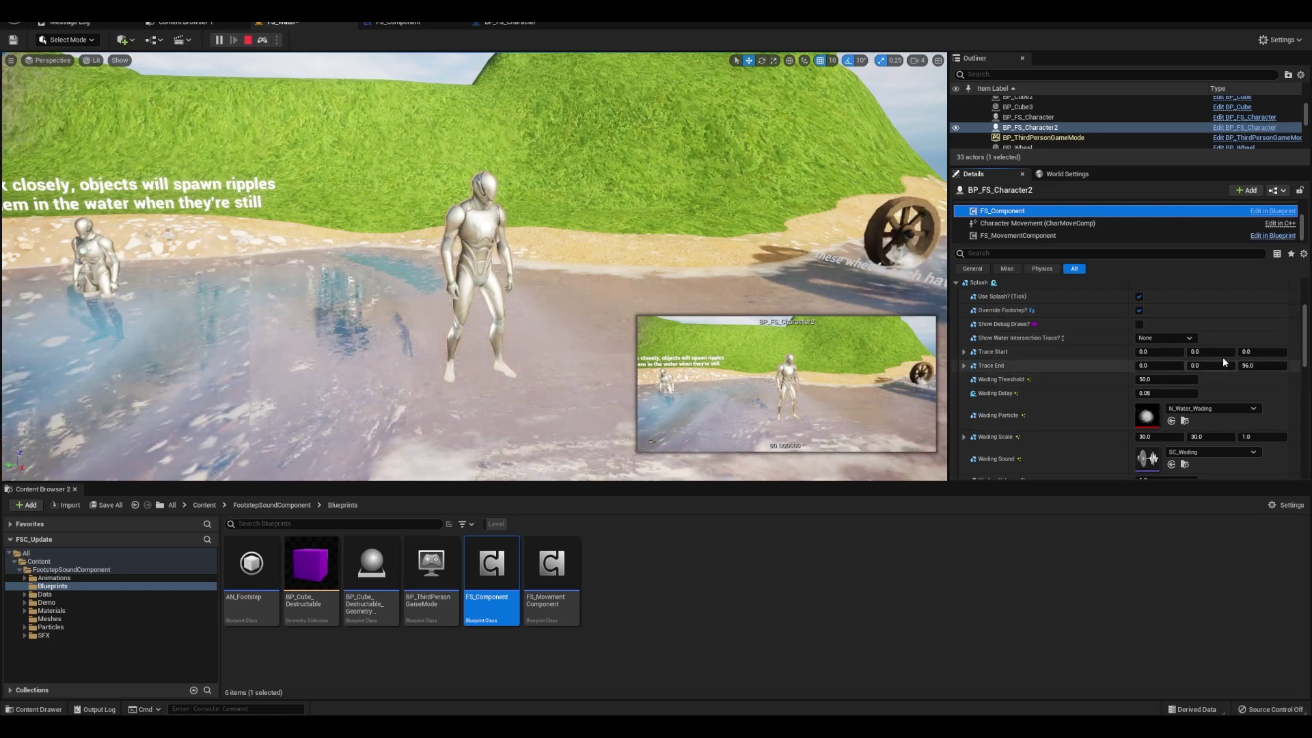
{"action": "left_click", "coordinate": [1139, 324]}
{"action": "right_click_drag", "start_coordinate": [506, 324], "coordinate": [567, 300]}
{"action": "key", "text": "Escape"}
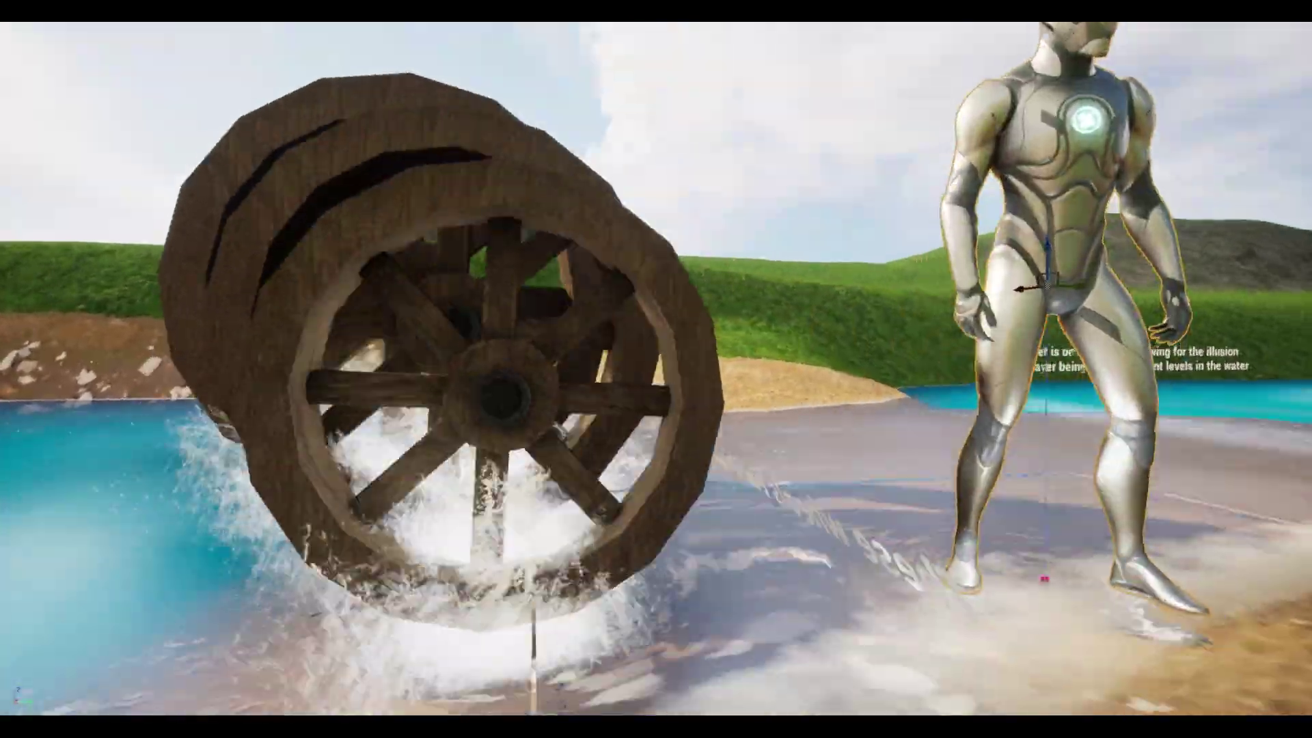
Pause the running level and examine the Splash settings of the FS_Component on BP_Wheel3 and BP_FS_Character2
{"action": "right_click_drag", "start_coordinate": [483, 325], "coordinate": [656, 325]}
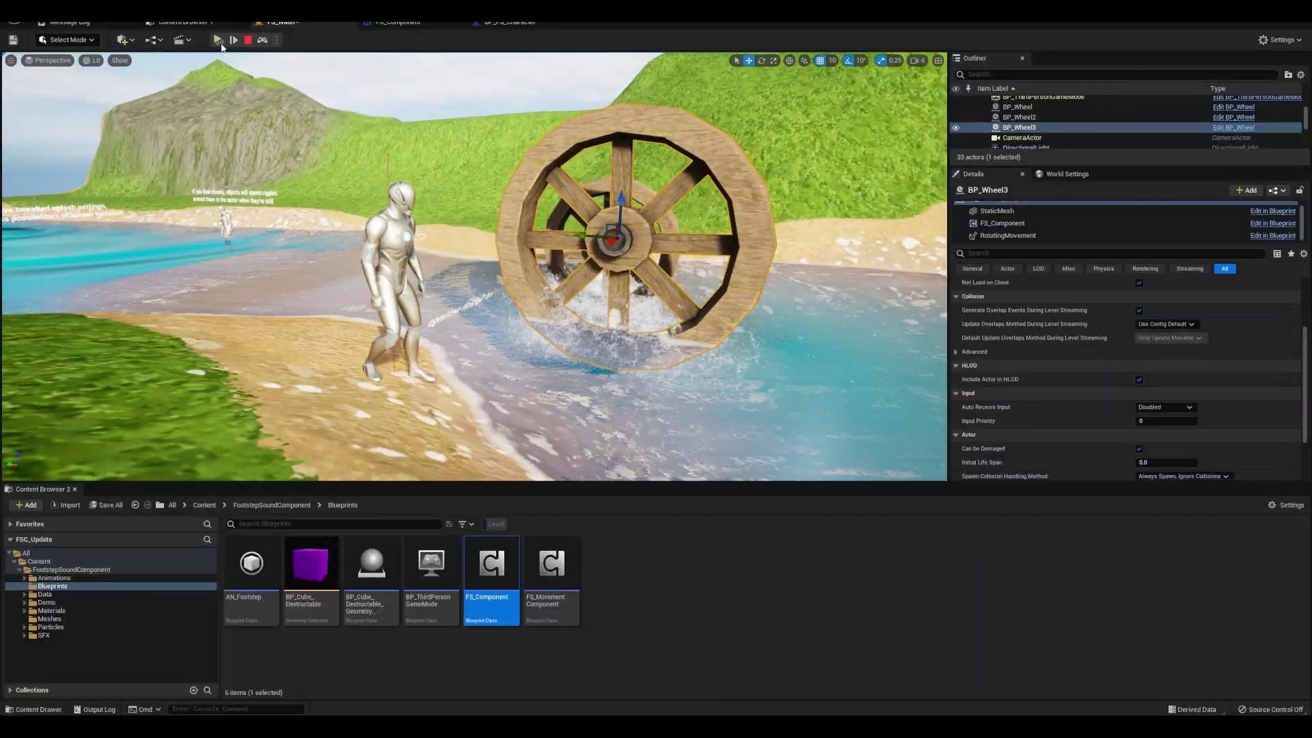
{"action": "left_click", "coordinate": [219, 40]}
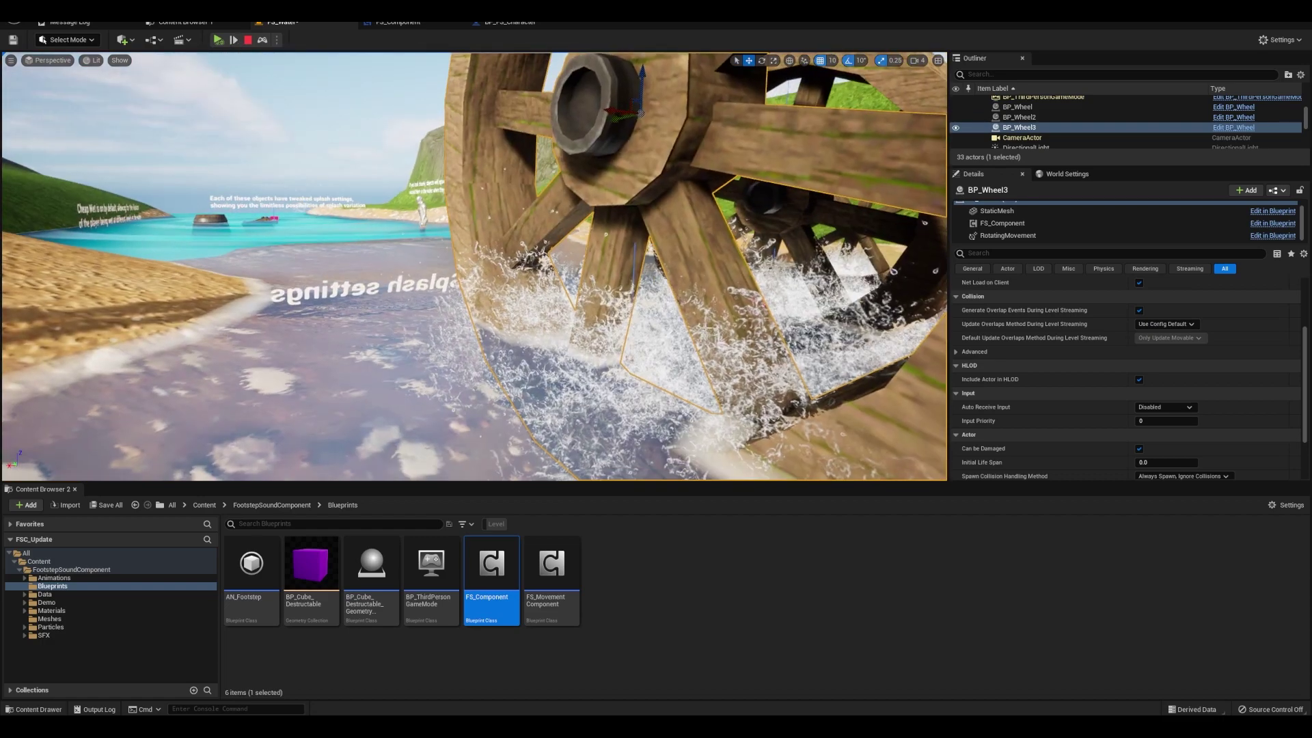
{"action": "left_click", "coordinate": [1003, 223]}
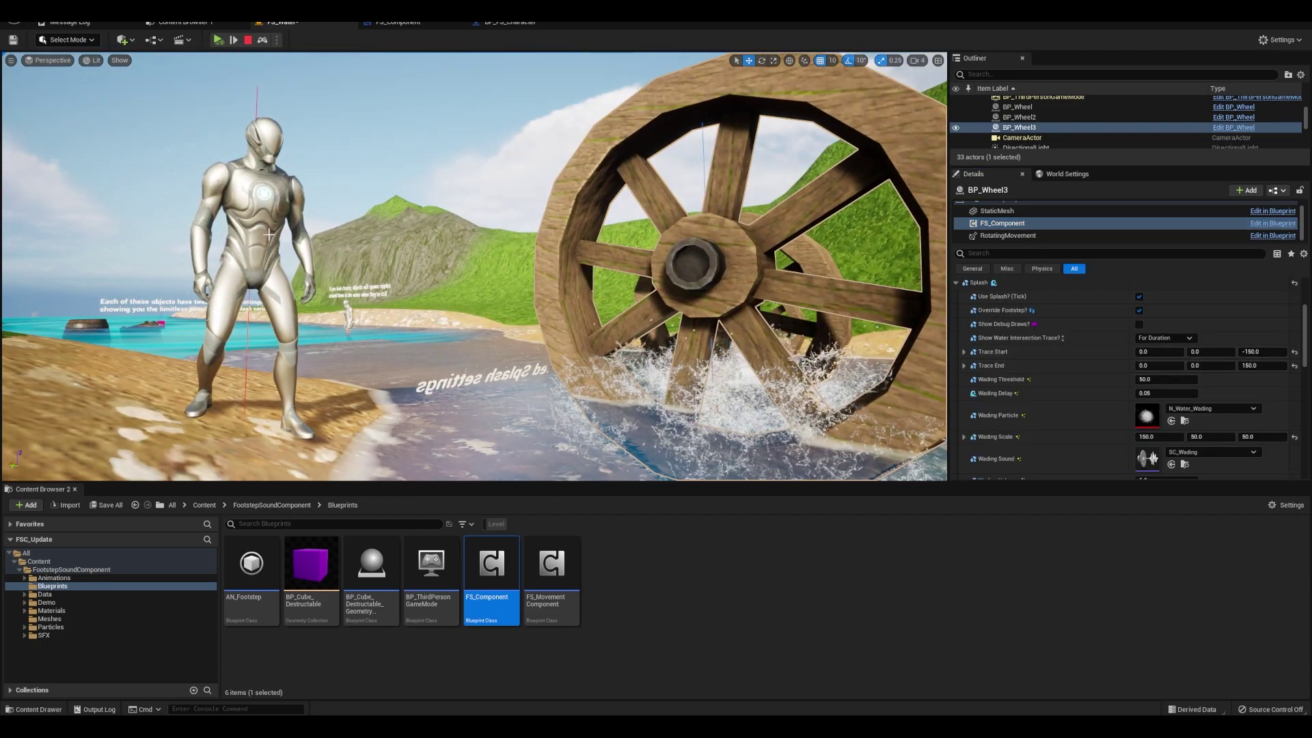
{"action": "left_click", "coordinate": [269, 234]}
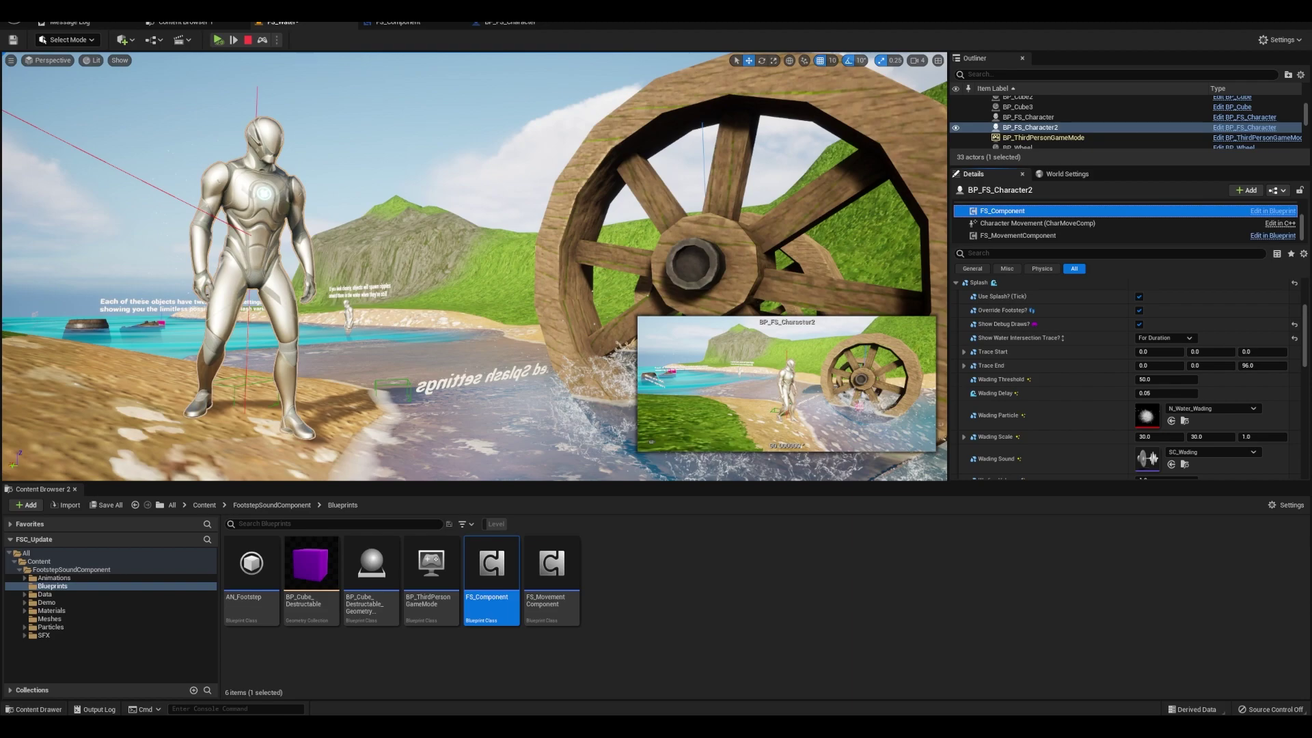
{"action": "right_click_drag", "start_coordinate": [474, 266], "coordinate": [615, 267]}
Compare the FS_Component Splash settings of the water wheels, including BP_Wheel2 and BP_Wheel3
{"action": "left_click", "coordinate": [689, 208]}
{"action": "left_click", "coordinate": [1002, 223]}
{"action": "right_click_drag", "start_coordinate": [474, 266], "coordinate": [410, 267]}
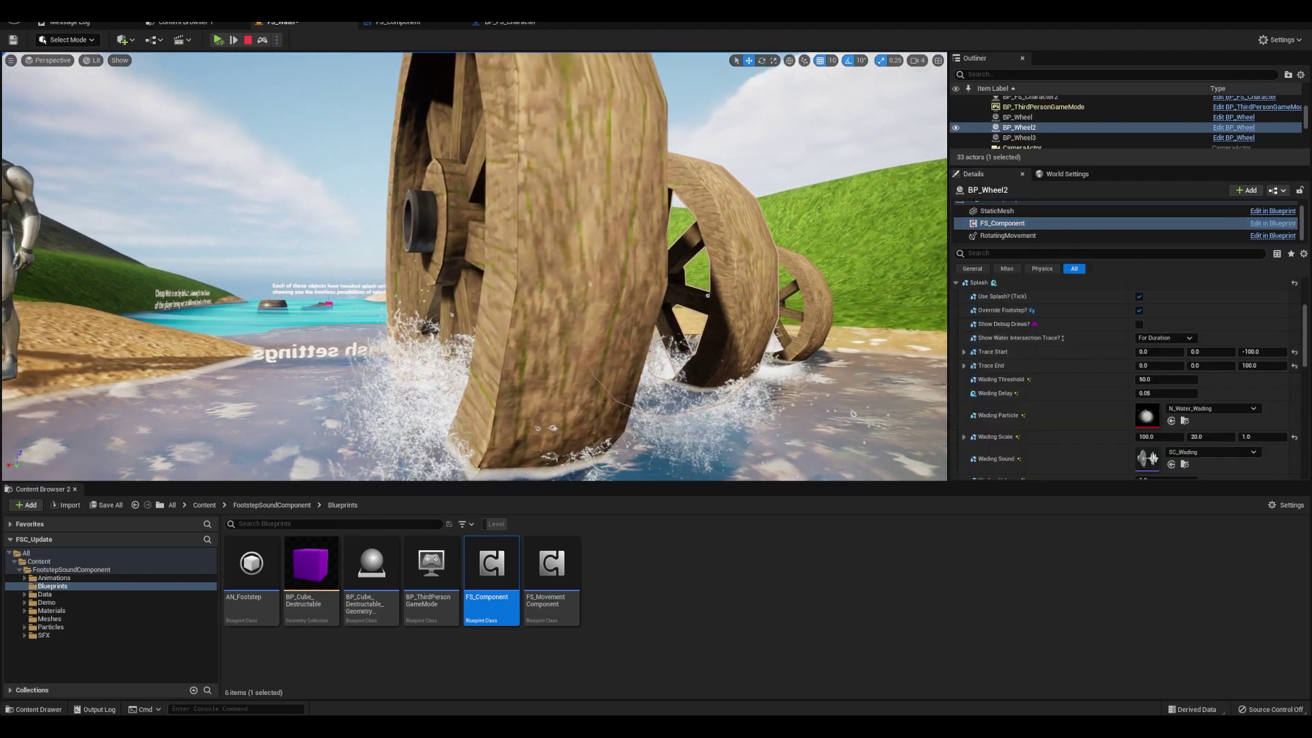
{"action": "left_click", "coordinate": [806, 287]}
{"action": "left_click", "coordinate": [1003, 222]}
{"action": "right_click_drag", "start_coordinate": [543, 298], "coordinate": [725, 298]}
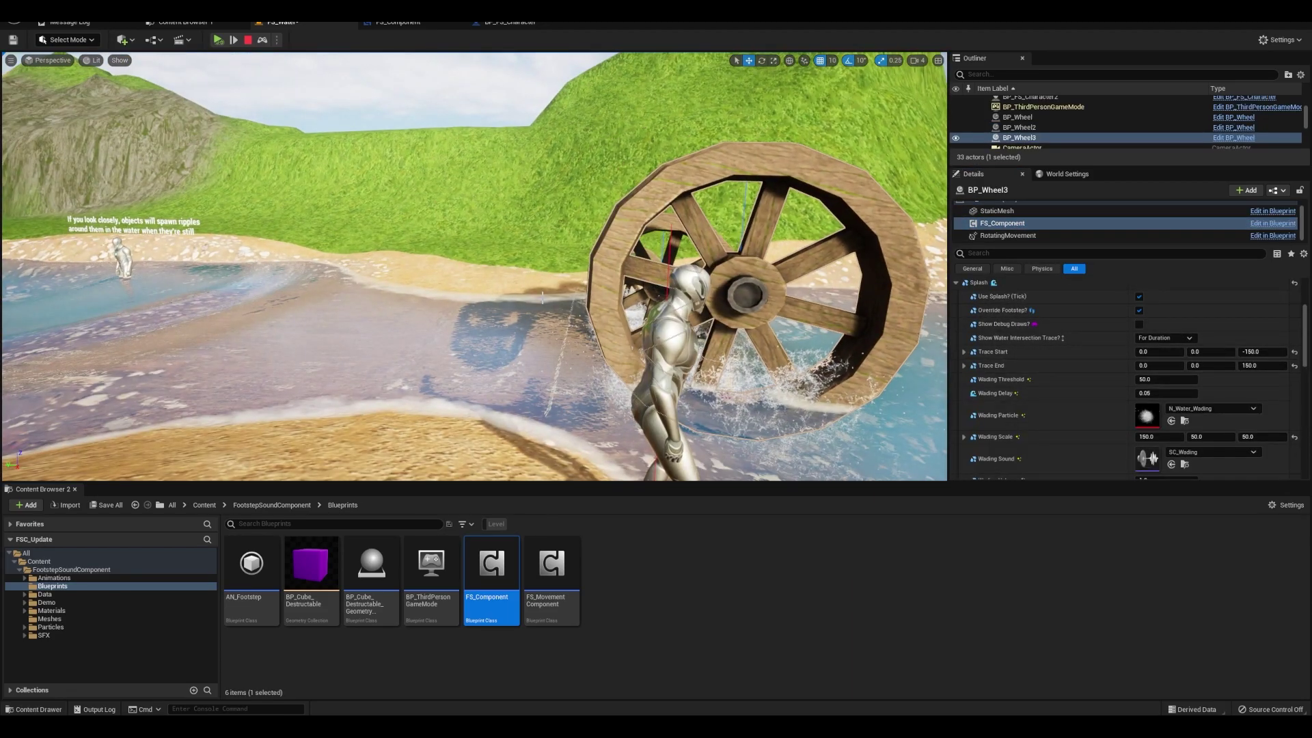
{"action": "right_click_drag", "start_coordinate": [543, 298], "coordinate": [287, 298]}
{"action": "left_click", "coordinate": [424, 232]}
{"action": "left_click", "coordinate": [1003, 229]}
Review the Splash variable's default values in the FS_Component blueprint and stop the simulation
{"action": "left_click", "coordinate": [403, 22]}
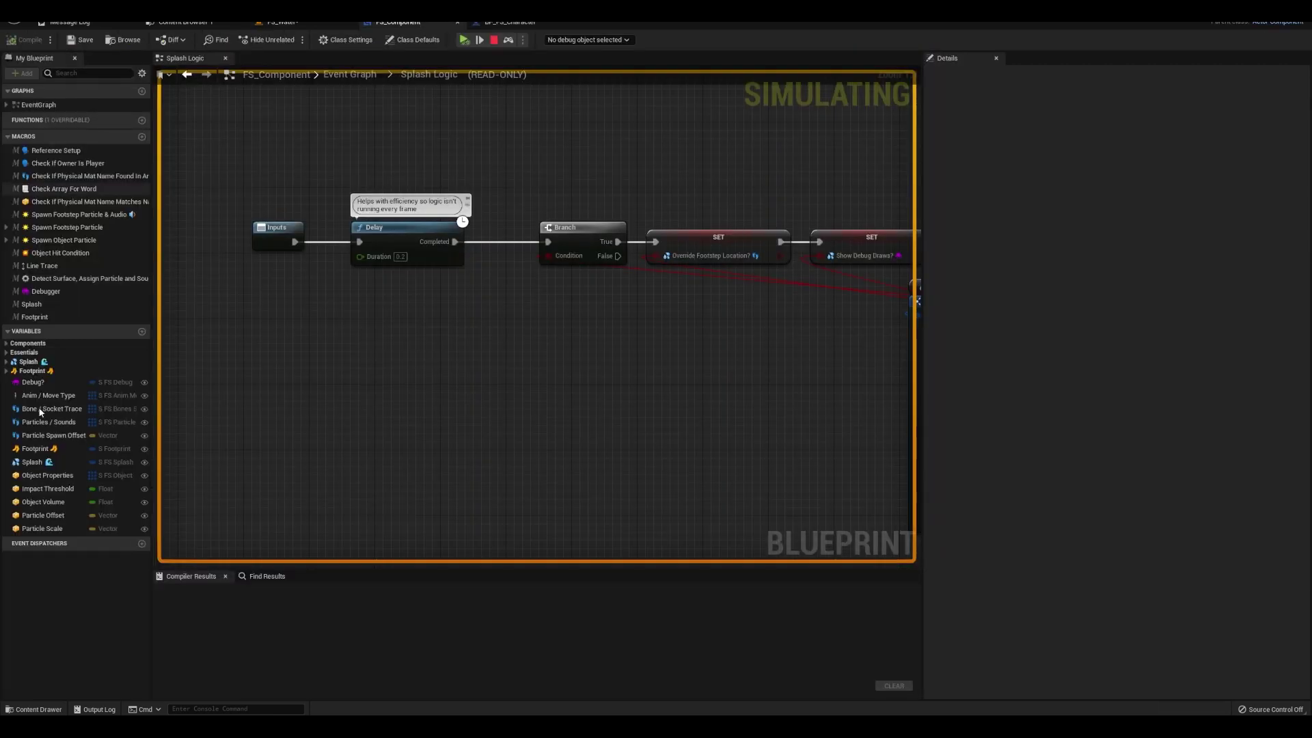
{"action": "left_click", "coordinate": [33, 462]}
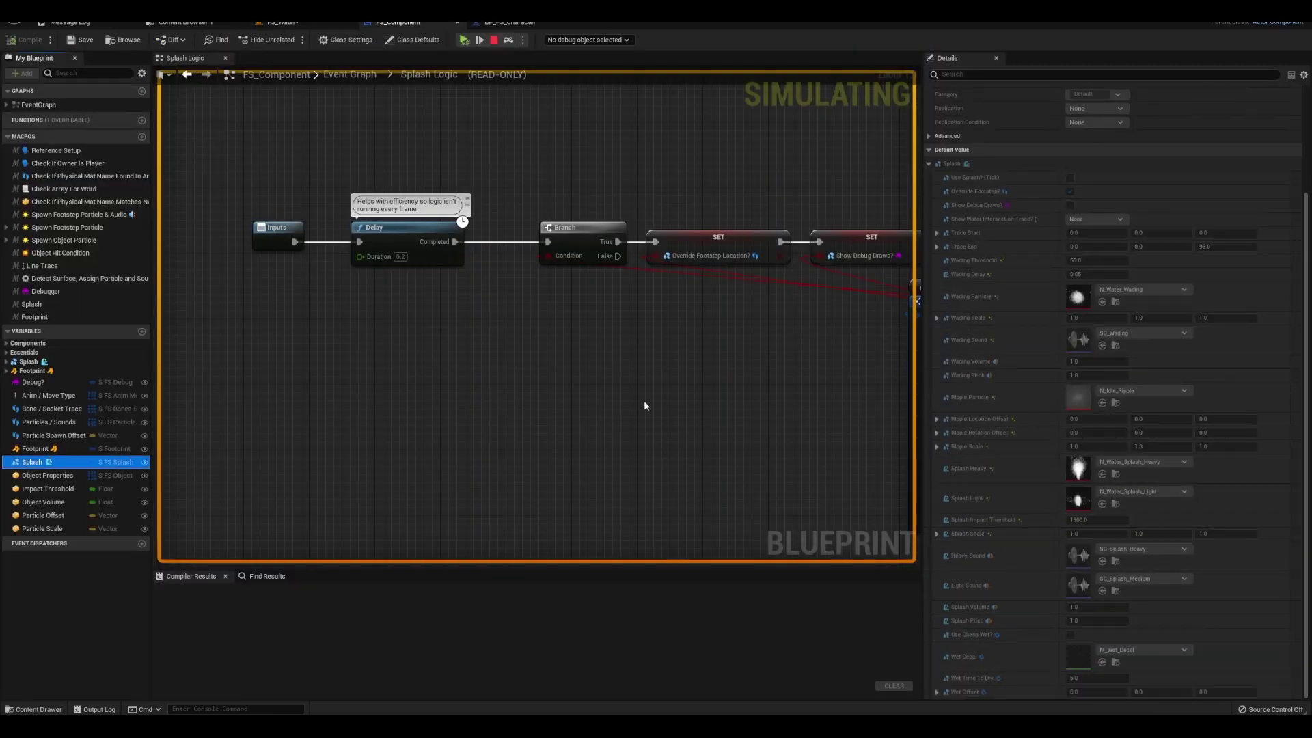
{"action": "key", "text": "Escape"}
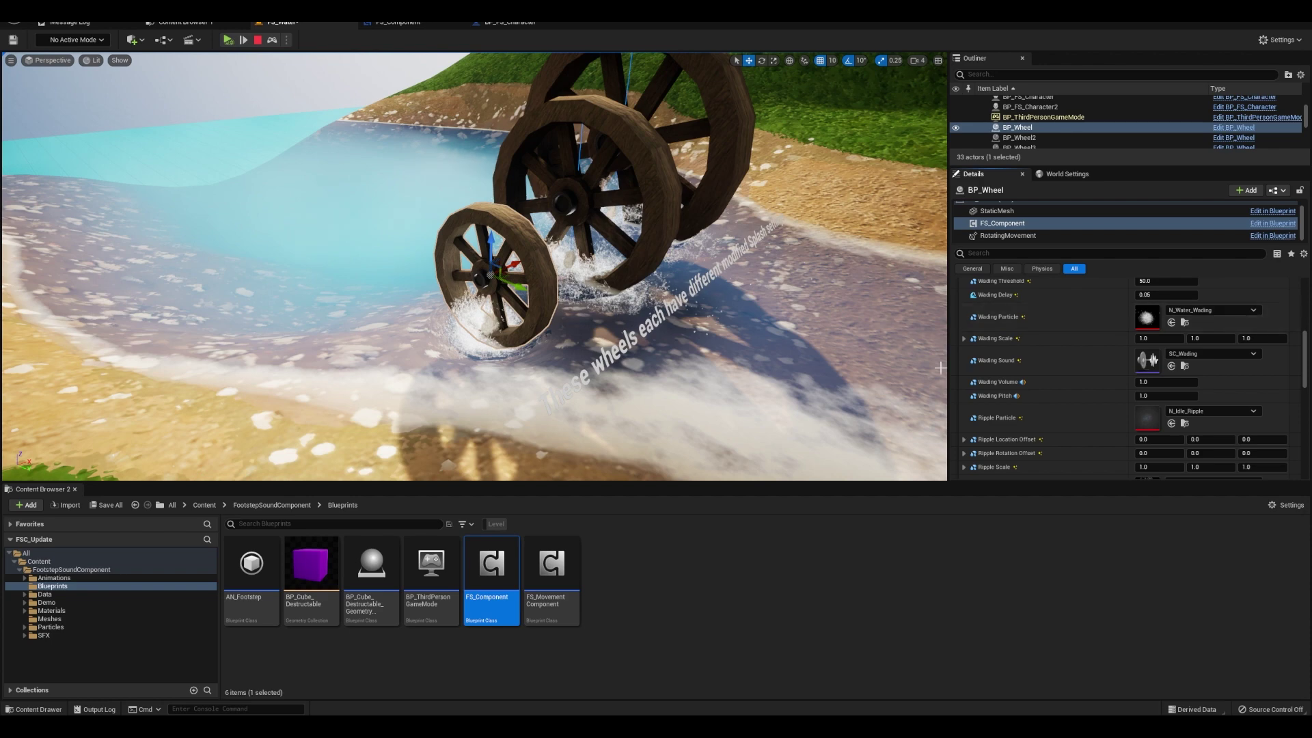
In the FS_Water level, inspect the FS_Component of BP_Wheel2 and of BP_Wheel3 while the wheels splash in the water
{"action": "left_click", "coordinate": [664, 200]}
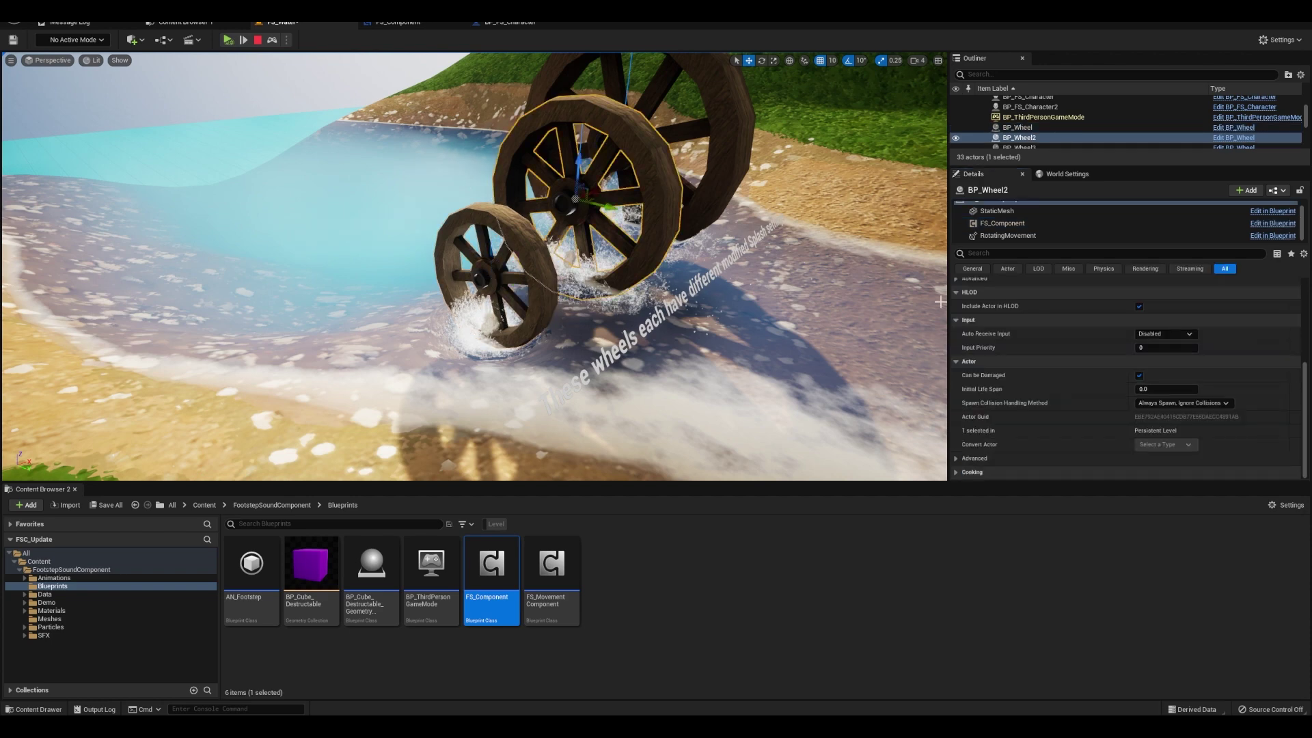
{"action": "left_click", "coordinate": [1099, 227]}
{"action": "right_click_drag", "start_coordinate": [682, 342], "coordinate": [533, 301]}
{"action": "left_click", "coordinate": [622, 274]}
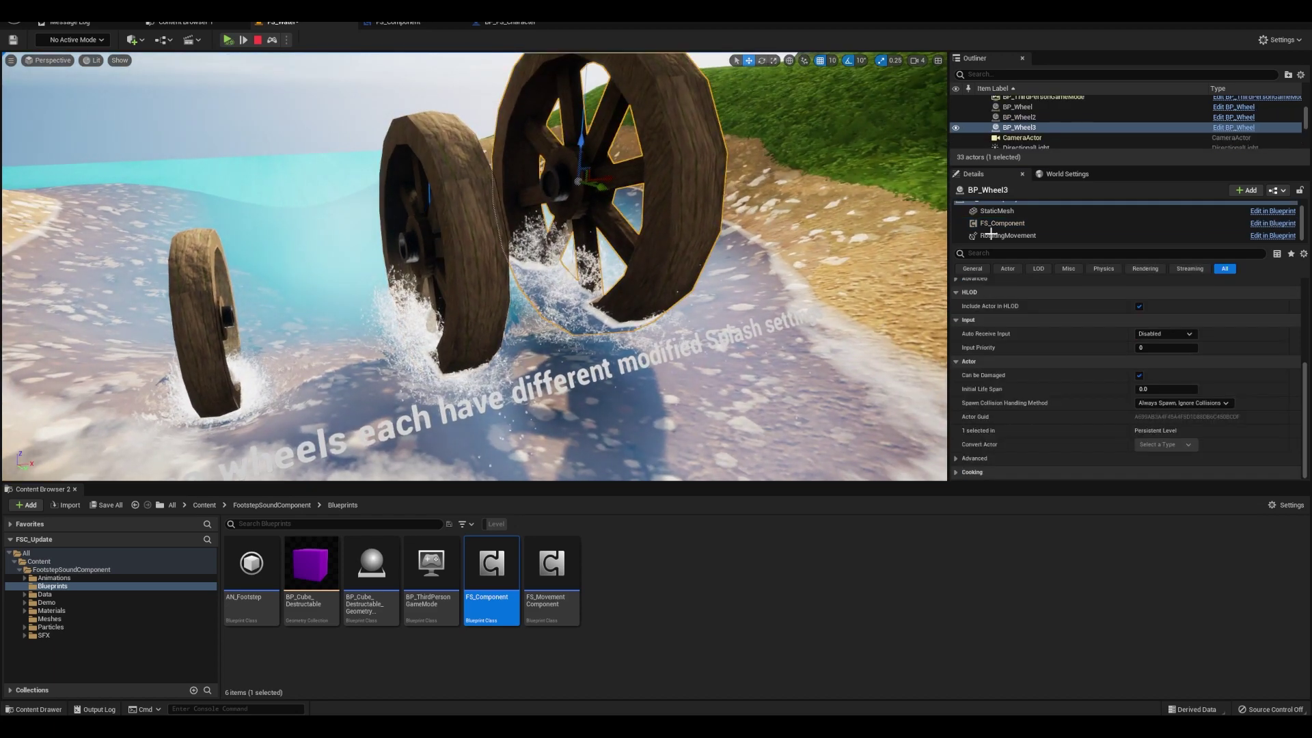
{"action": "left_click", "coordinate": [991, 225]}
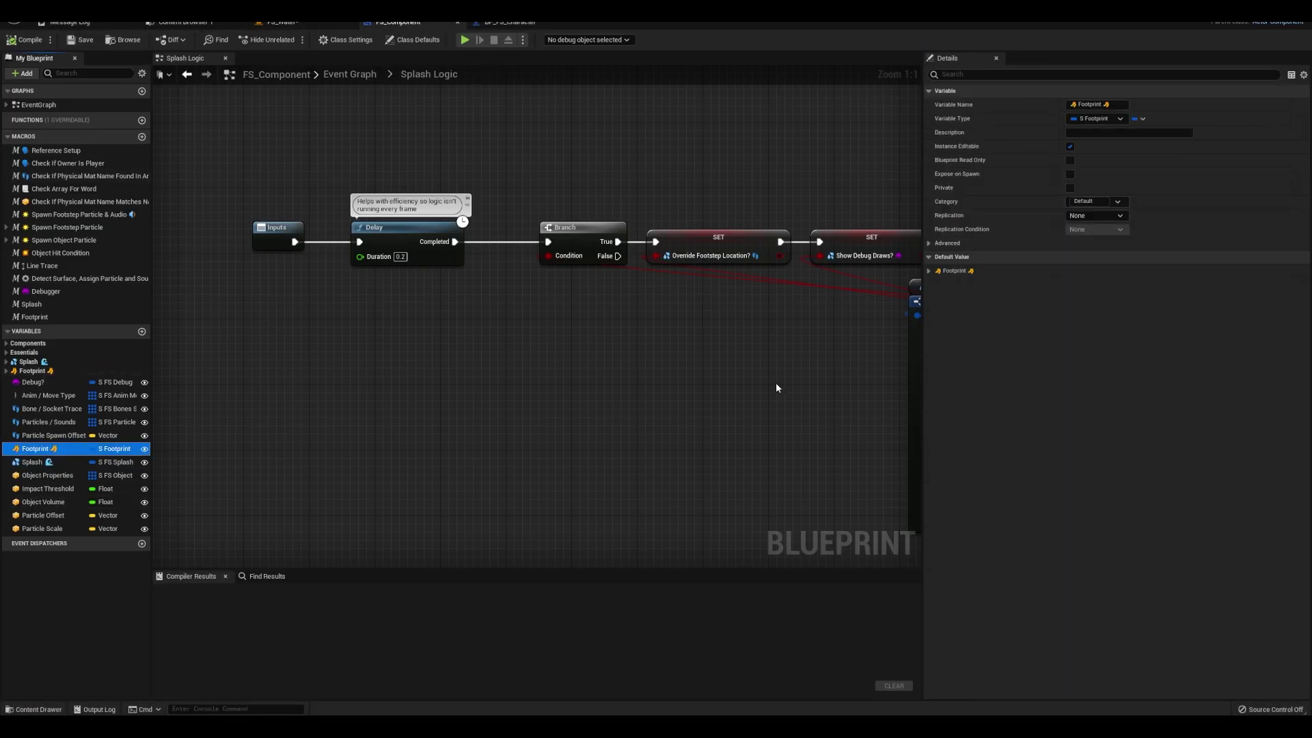
Return to FS_Component's Event Graph and expand the Footprint variable's default Footprint Array and Footprint Offset Map
{"action": "double_click", "coordinate": [712, 361]}
{"action": "scroll", "coordinate": [711, 361], "scroll_direction": "down", "scroll_amount": 7}
{"action": "right_click_drag", "start_coordinate": [712, 361], "coordinate": [666, 424]}
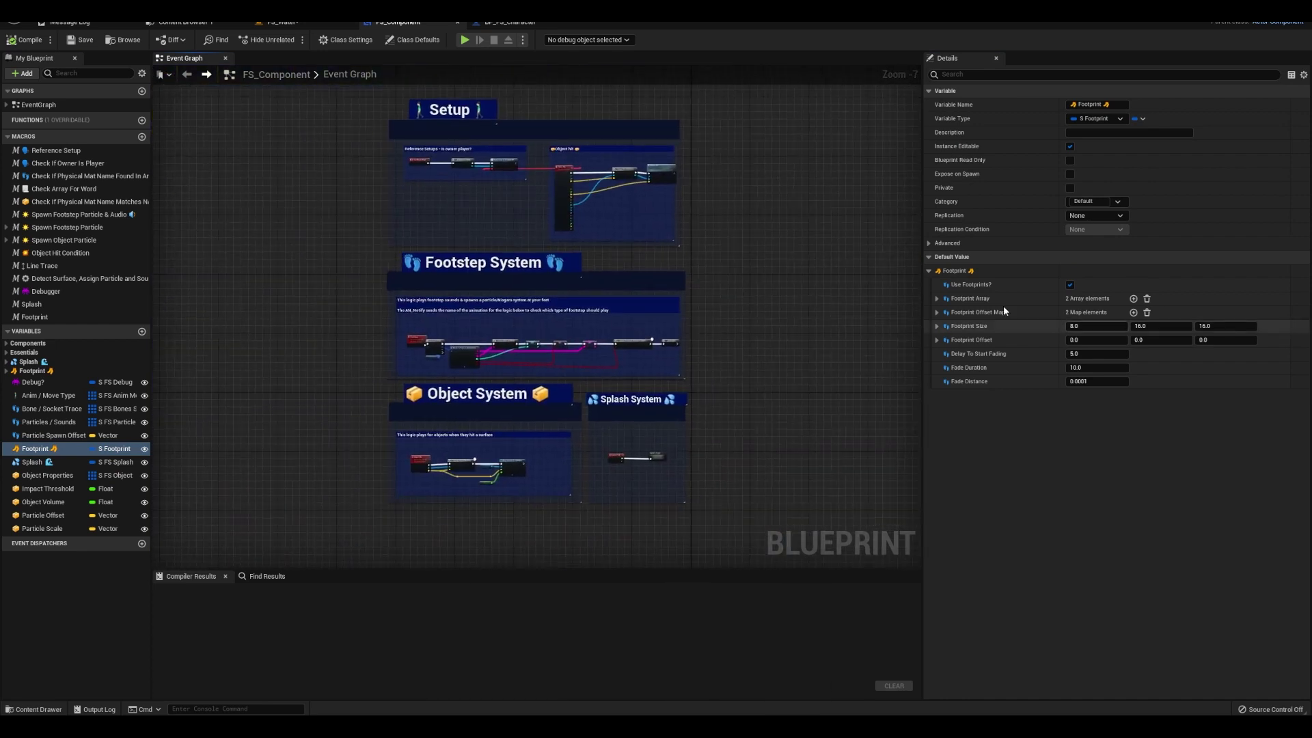
{"action": "left_click", "coordinate": [937, 299]}
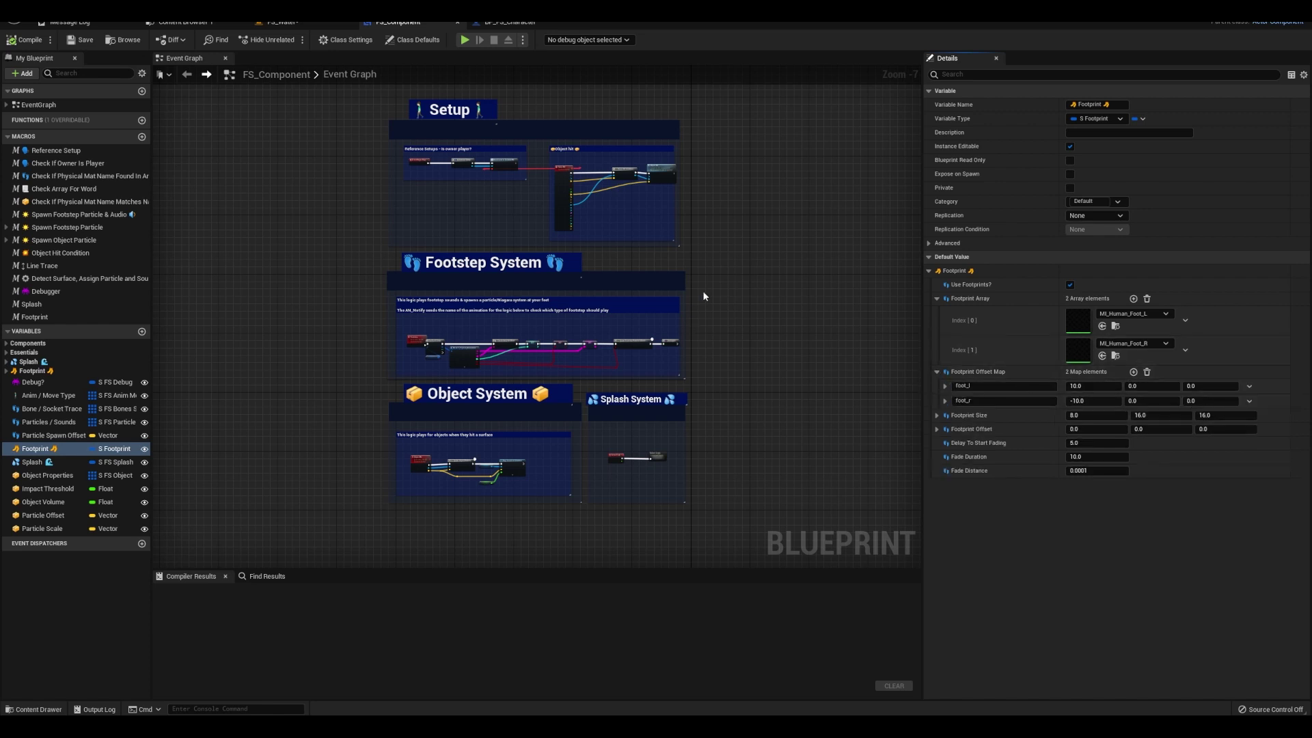
Open the FS_Footprints level from the Content folder
{"action": "left_click", "coordinate": [284, 22]}
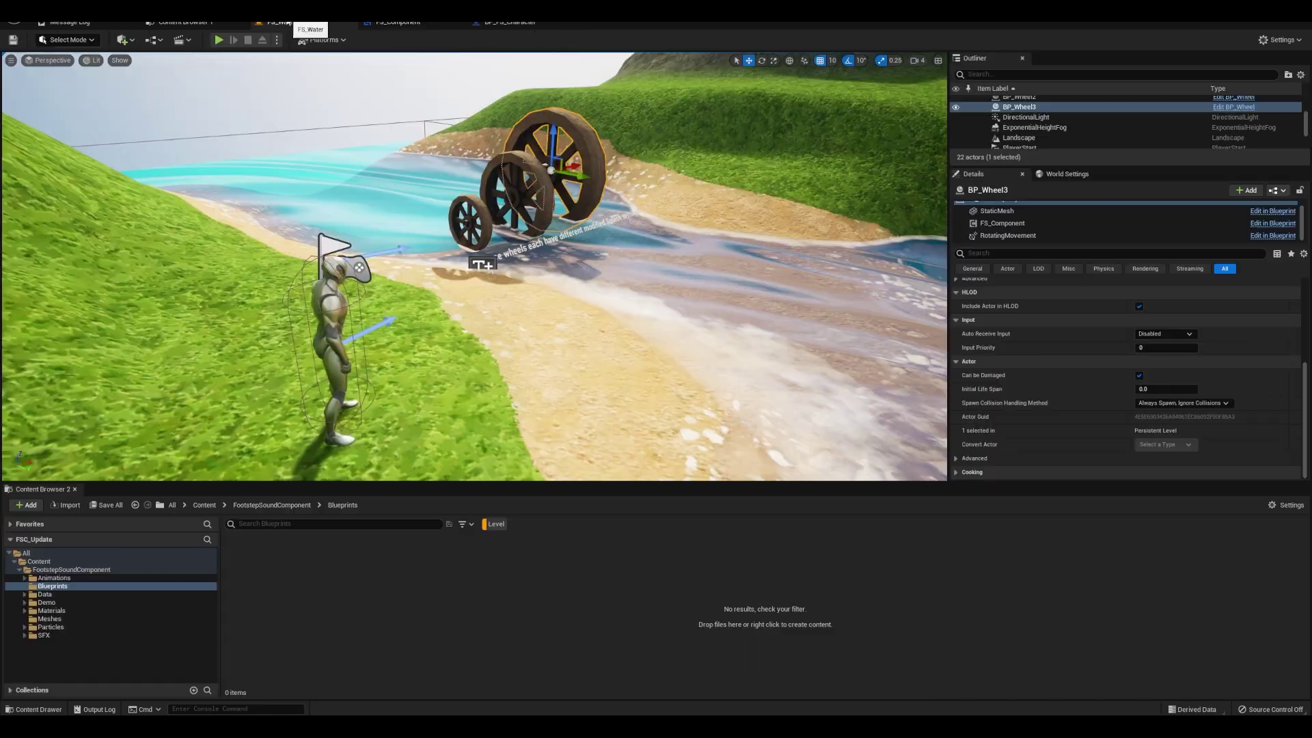
{"action": "double_click", "coordinate": [371, 580]}
{"action": "left_click", "coordinate": [748, 477]}
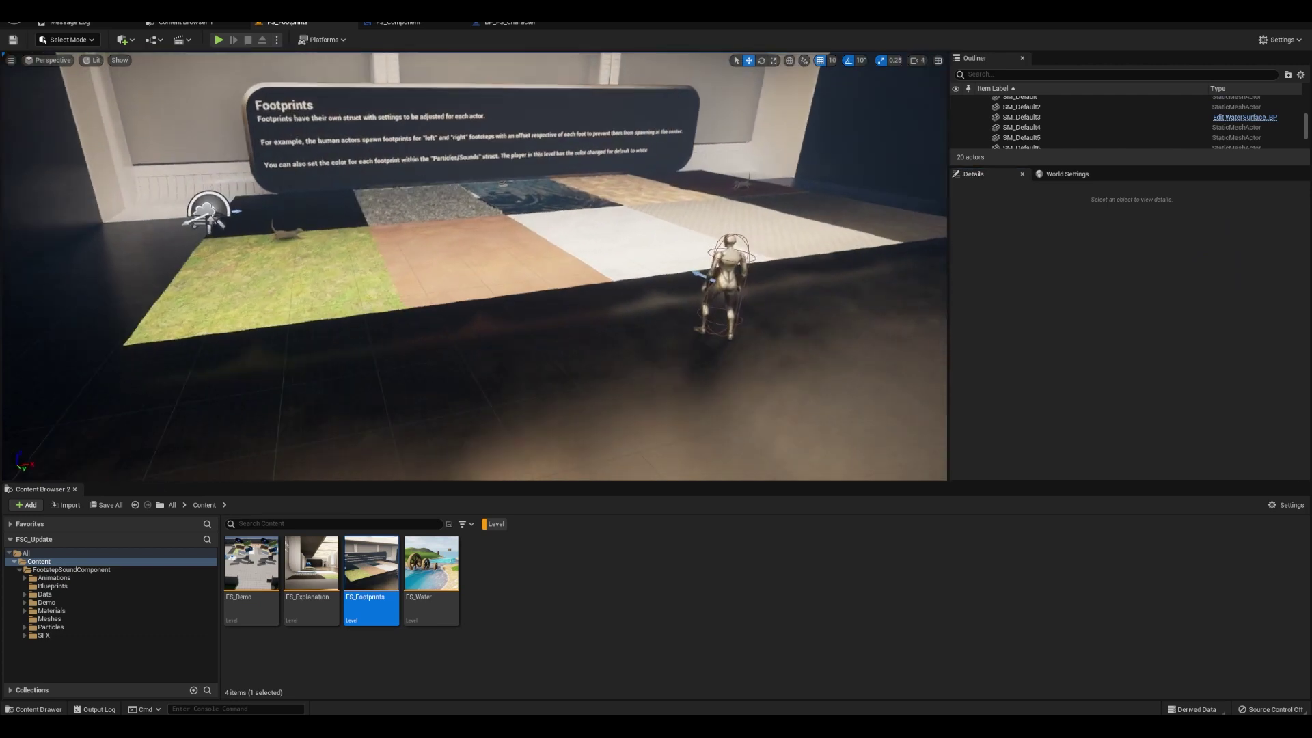
In the Footprint Offset Map of BP_FS_Character's FS_Component, set the first offset value of foot_l and foot_r to 0
{"action": "right_click_drag", "start_coordinate": [474, 266], "coordinate": [457, 21]}
{"action": "left_click", "coordinate": [452, 273]}
{"action": "left_click", "coordinate": [1003, 217]}
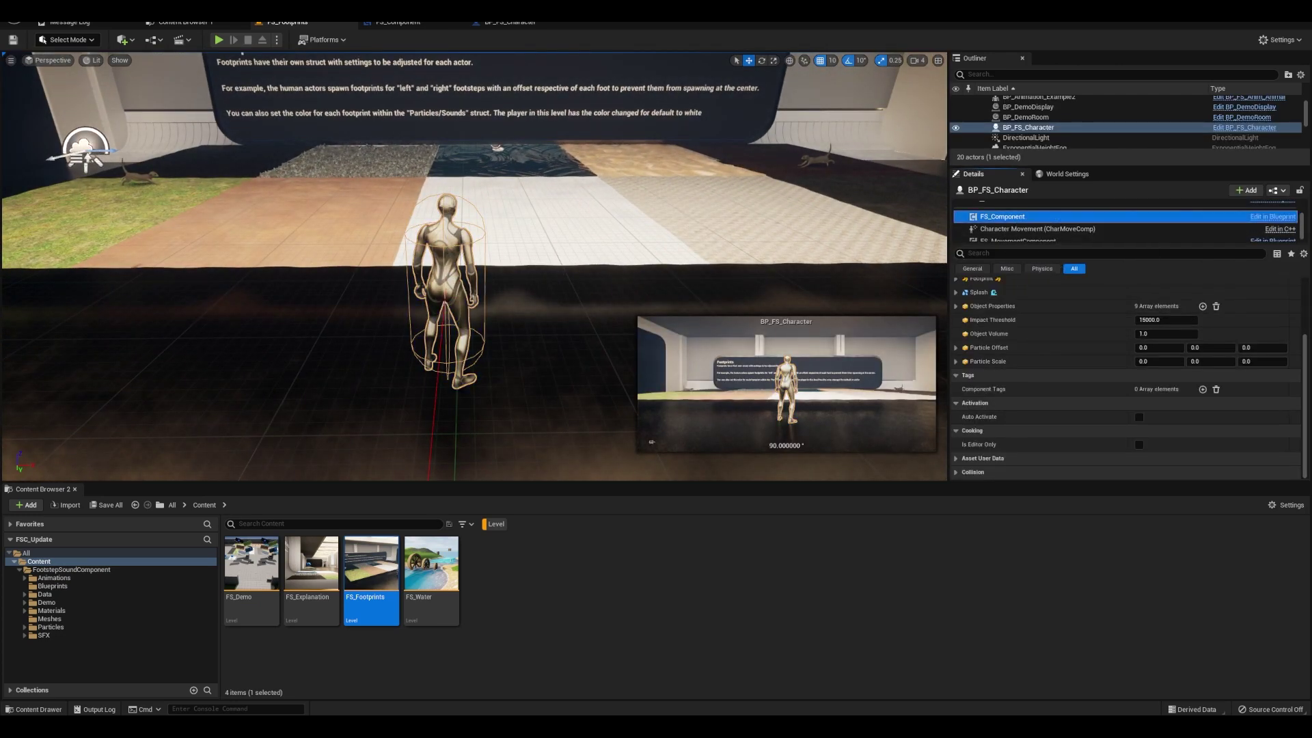
{"action": "scroll", "coordinate": [987, 330], "scroll_direction": "up", "scroll_amount": 1}
{"action": "left_click", "coordinate": [956, 294]}
{"action": "left_click", "coordinate": [963, 336]}
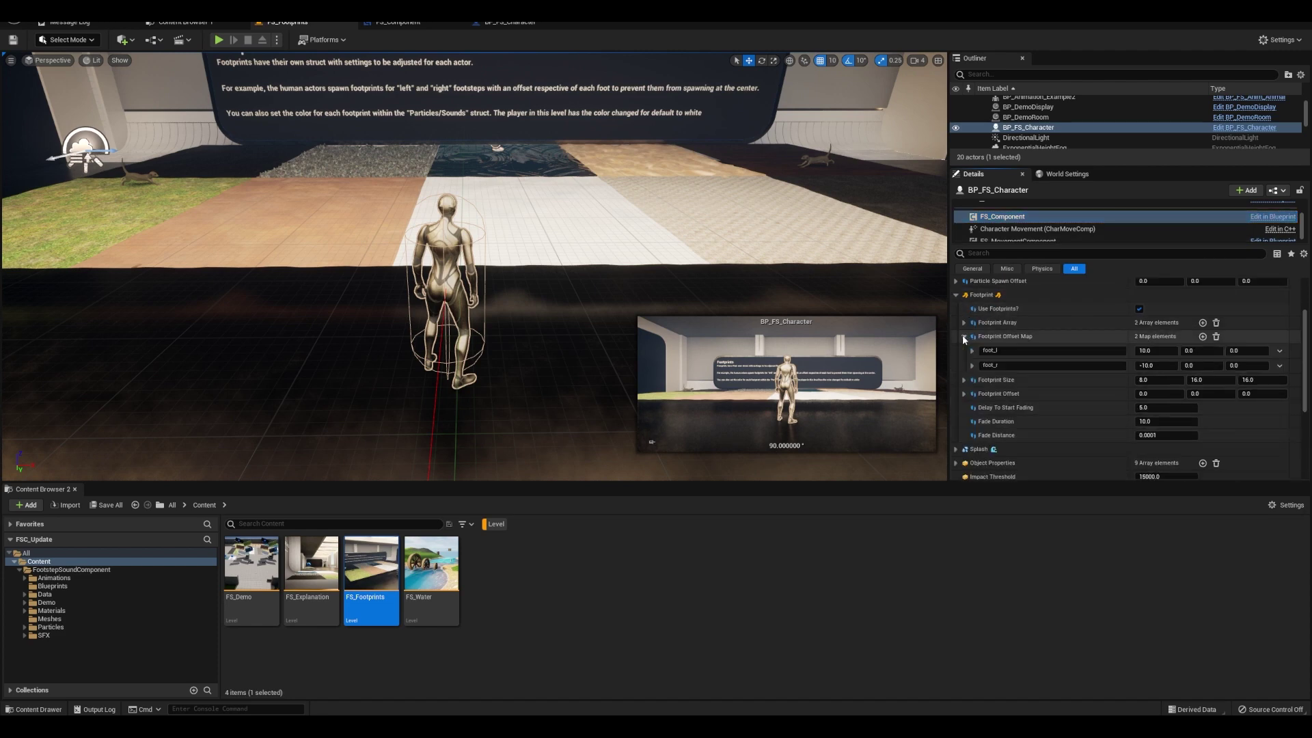
{"action": "left_click", "coordinate": [1155, 350]}
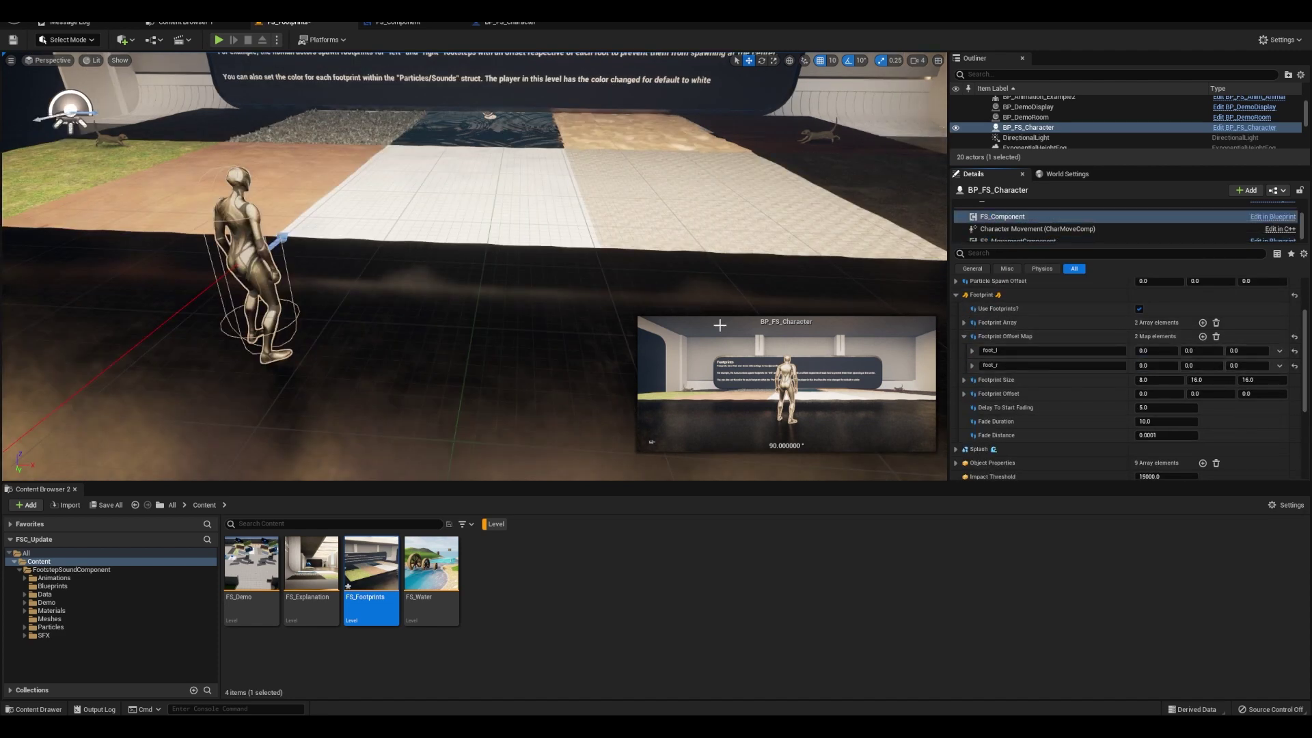
Play the level, walk the character around the dark floor to examine its footprints, and stop playing
{"action": "key", "text": "alt+p"}
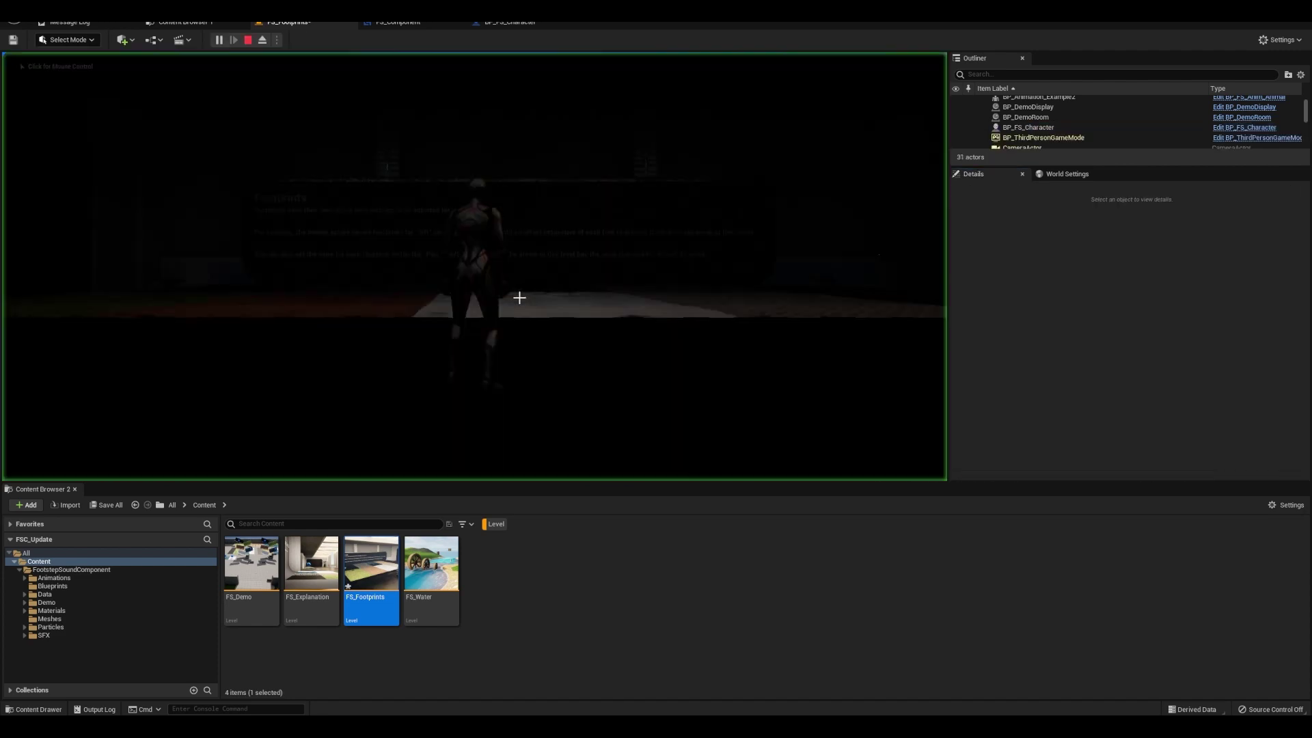
{"action": "key", "text": "w"}
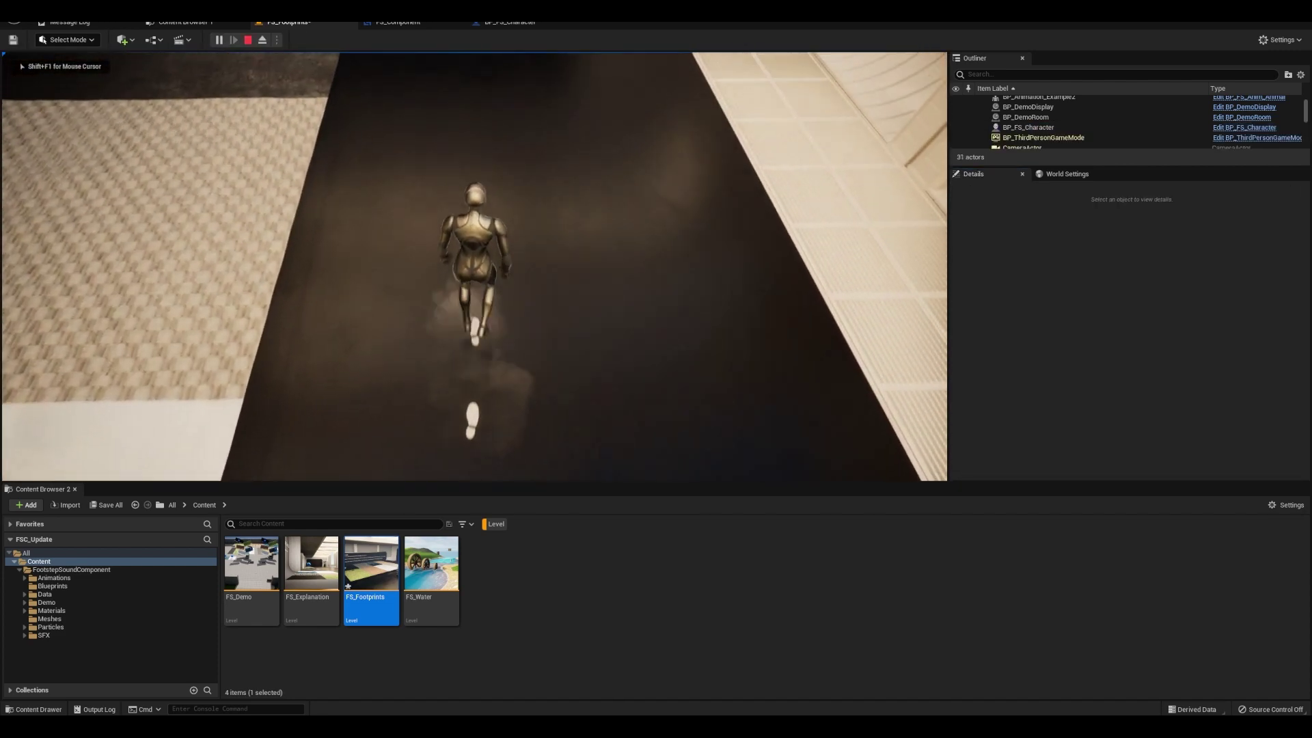
{"action": "key", "text": "d"}
{"action": "key", "text": "s"}
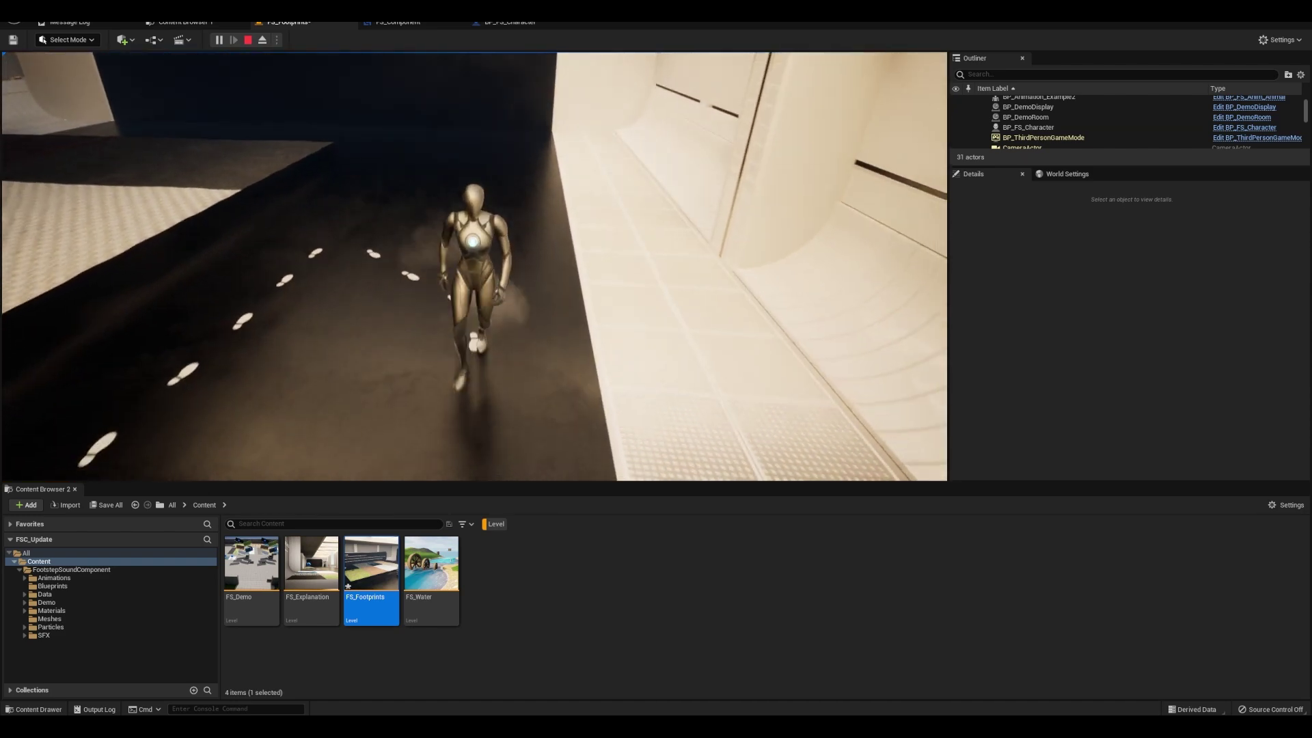
{"action": "key", "text": "w"}
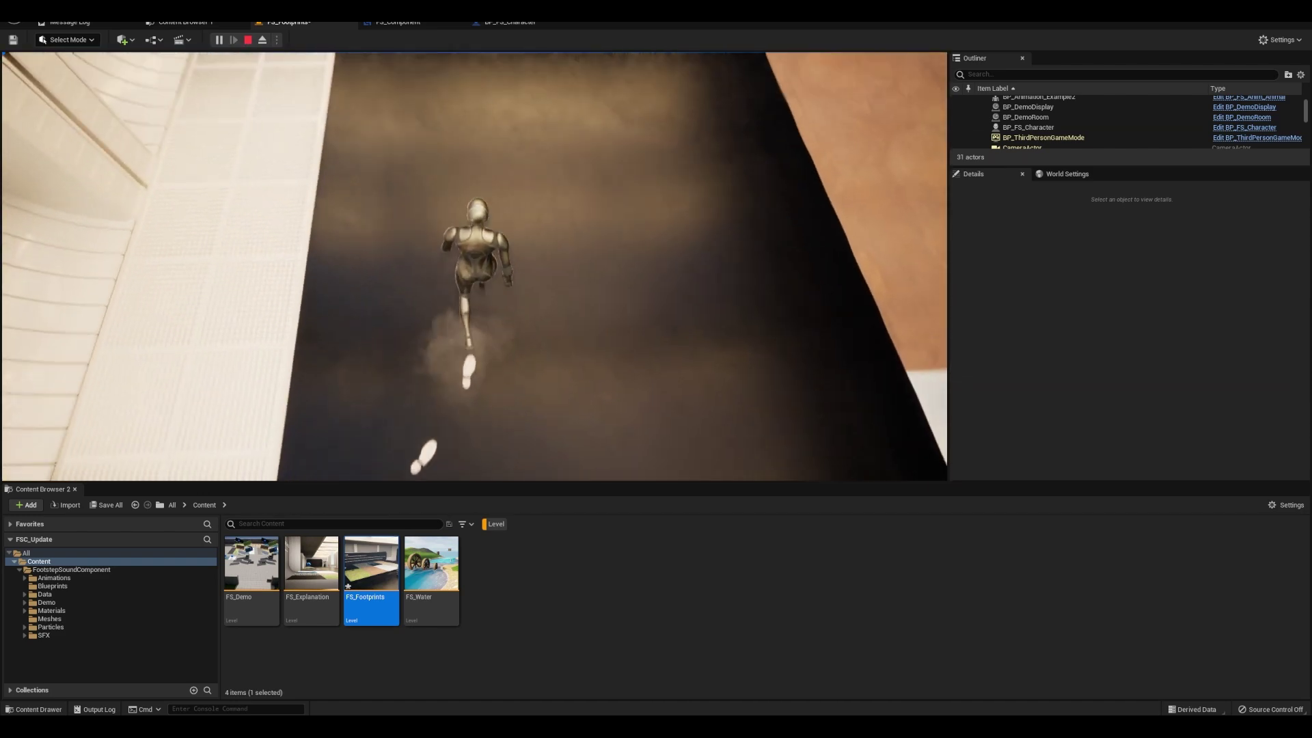
{"action": "key", "text": "Escape"}
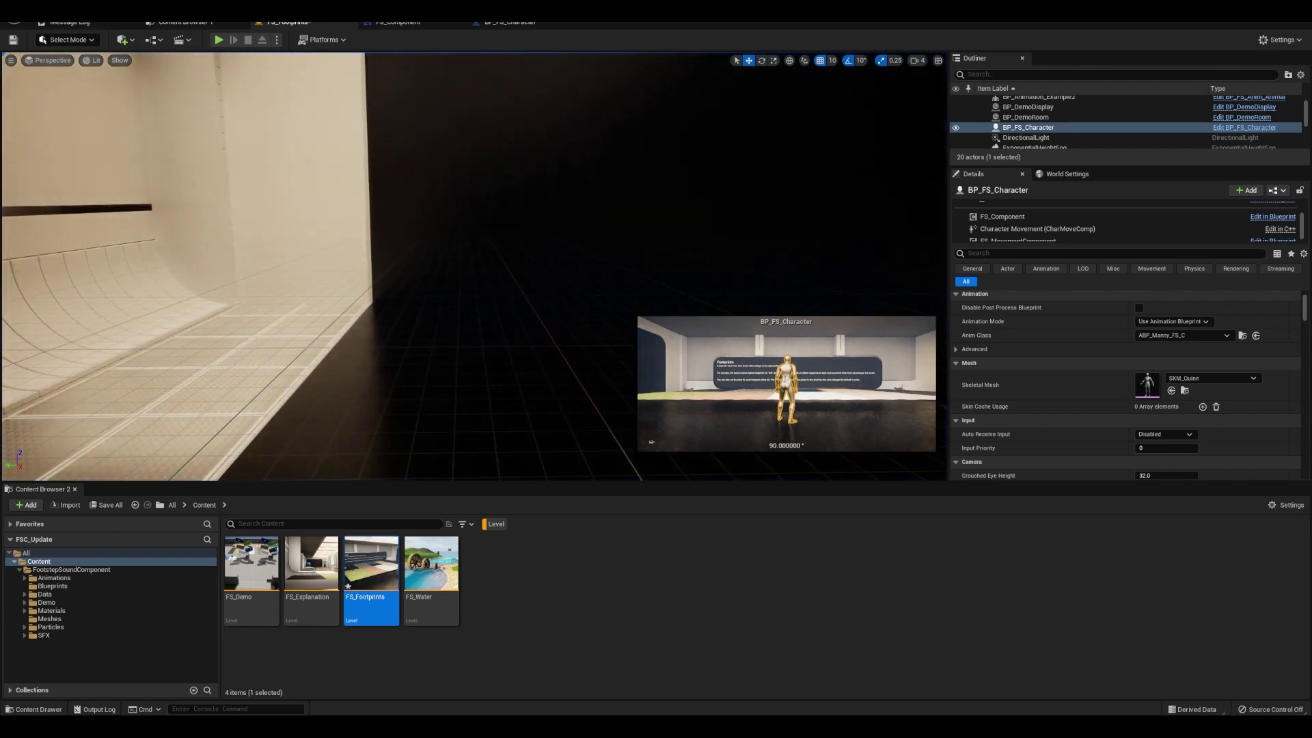
Restore the Footprint Offset Map's first values to 10 for foot_l and -10 for foot_r, and test the footprints in play
{"action": "left_click", "coordinate": [1002, 216]}
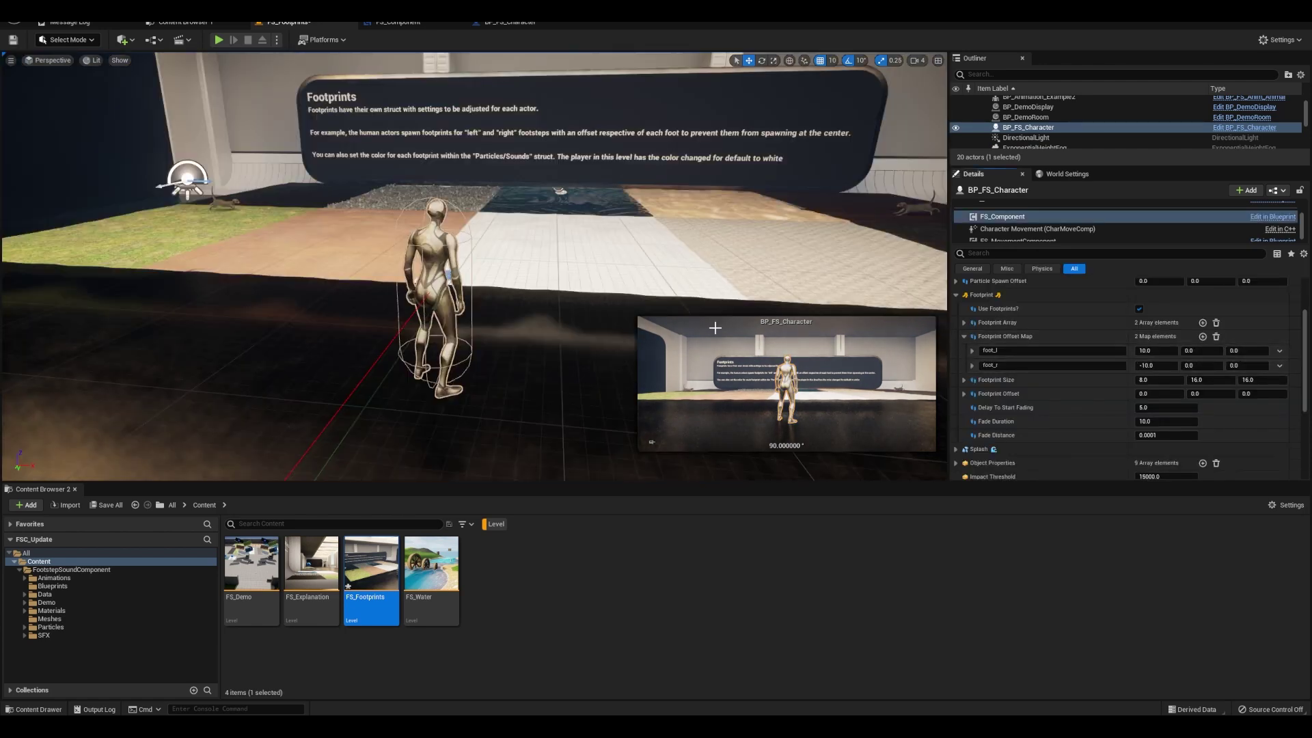
{"action": "key", "text": "alt+p"}
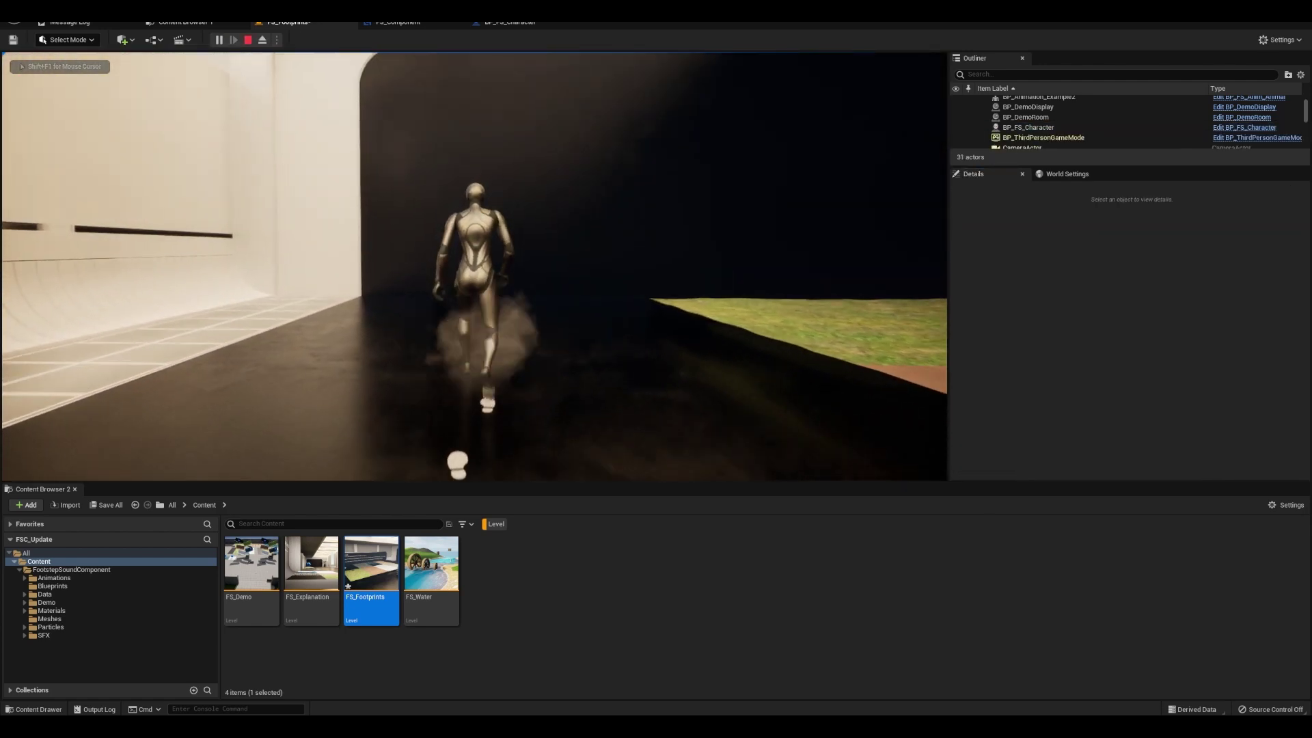
{"action": "key", "text": "Escape"}
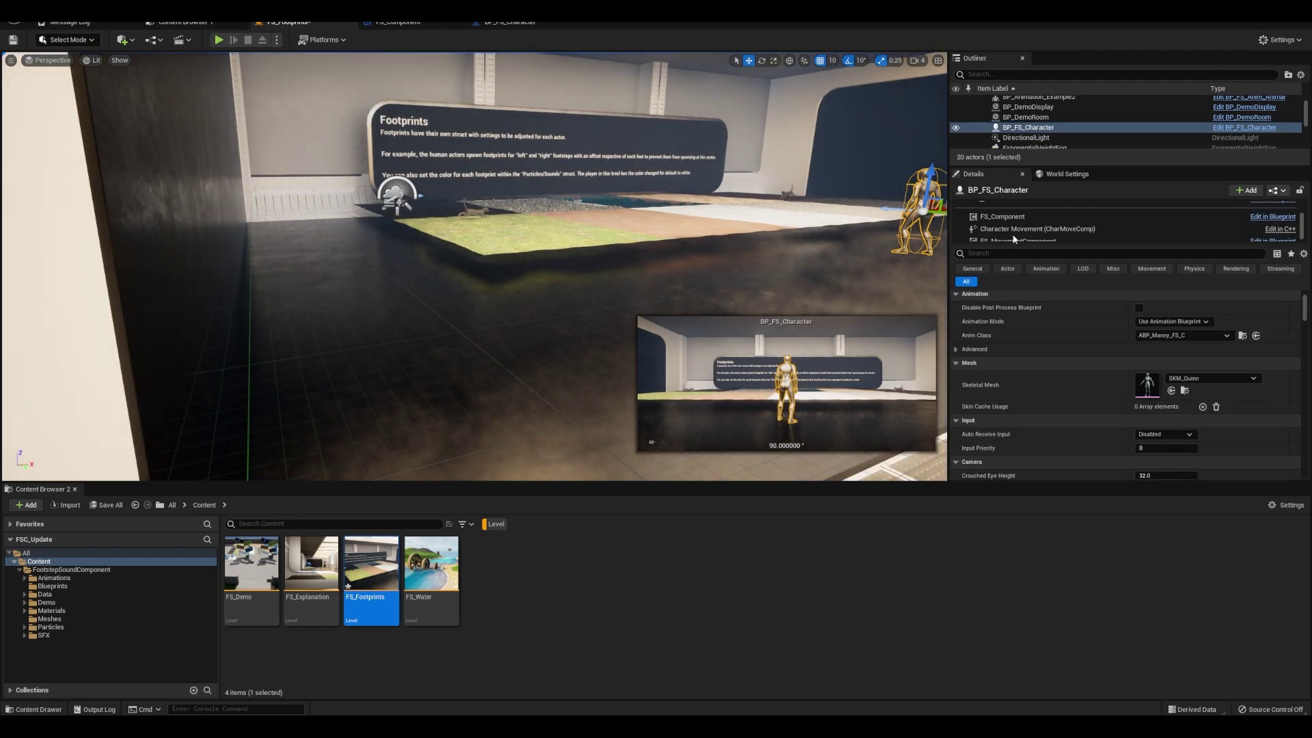
Inspect the Footprint settings of the FS_Component on BP_FS_Character and the meerkat BP_Animation_Example, and play the level to watch its tracks
{"action": "left_click", "coordinate": [1010, 217]}
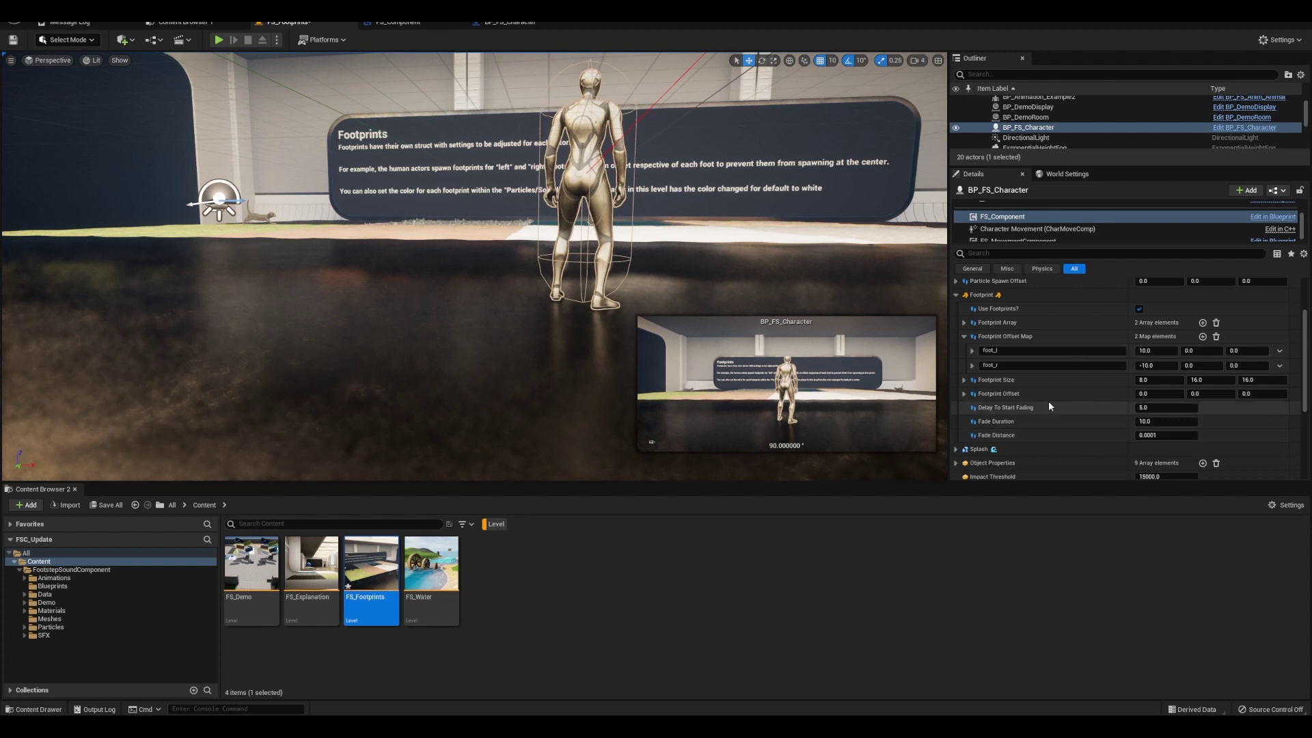
{"action": "right_click_drag", "start_coordinate": [615, 287], "coordinate": [561, 369]}
{"action": "left_click", "coordinate": [351, 293]}
{"action": "left_click", "coordinate": [1051, 235]}
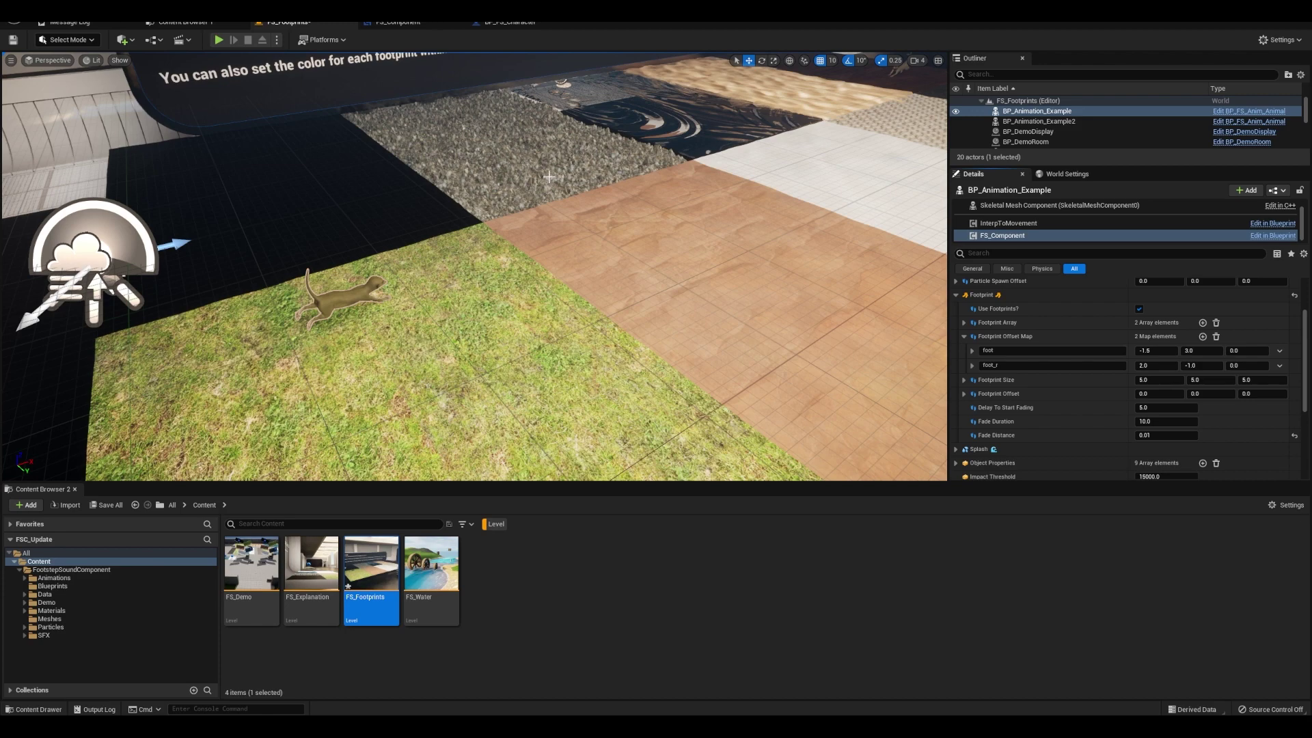
{"action": "key", "text": "alt+p"}
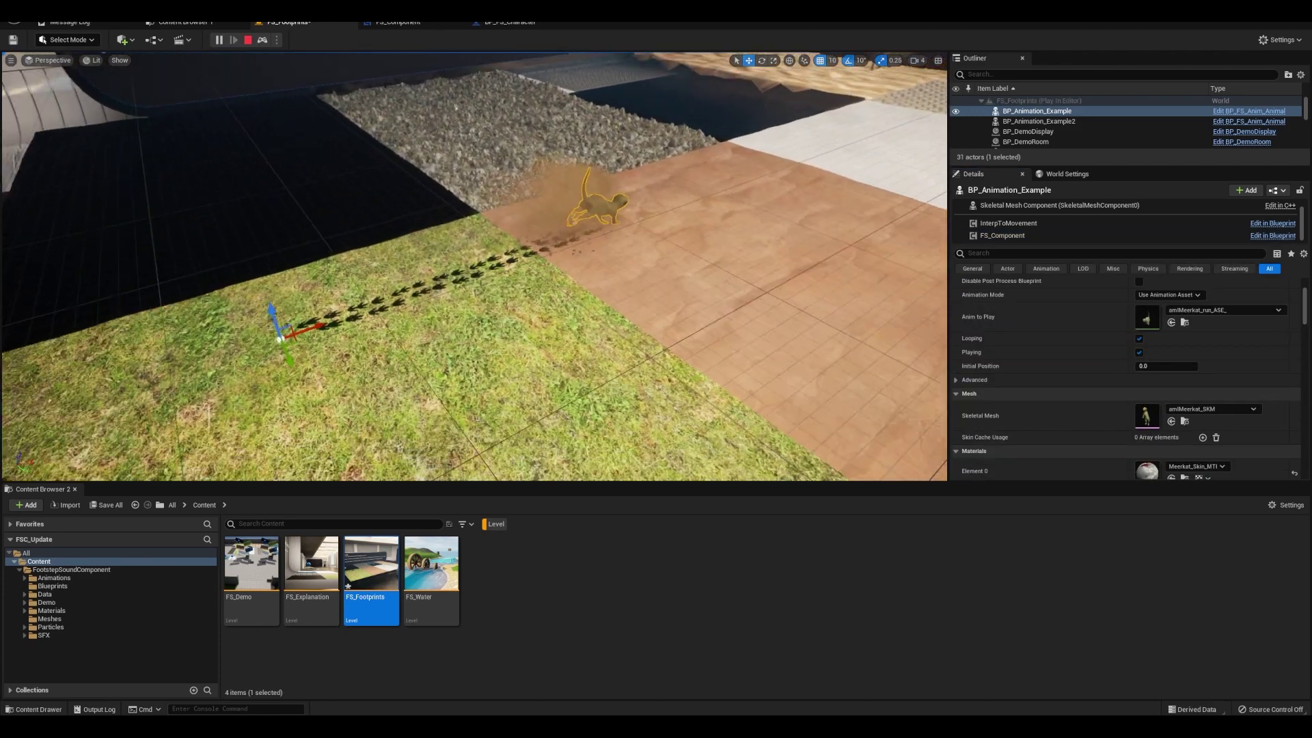
Stop playing, set the Footprint Fade Distance of BP_Animation_Example's FS_Component to 0, and test it in play
{"action": "key", "text": "Escape"}
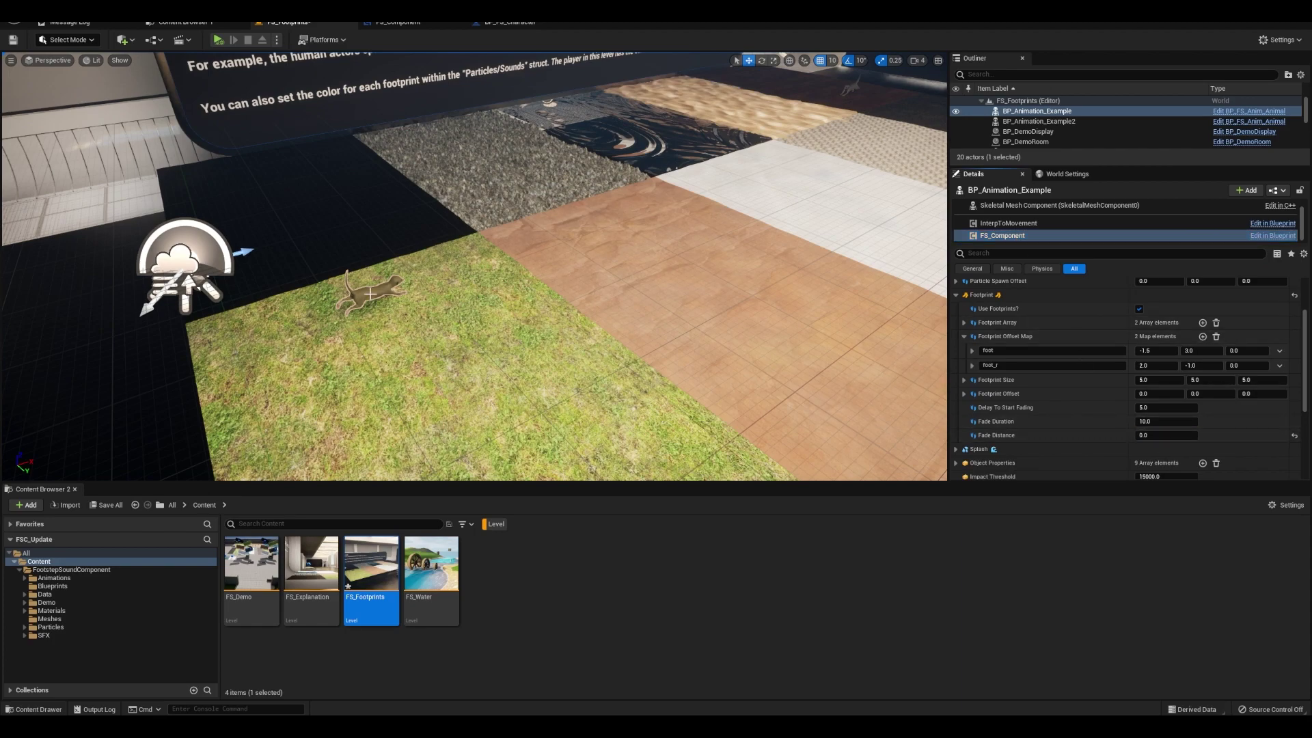
{"action": "key", "text": "alt+p"}
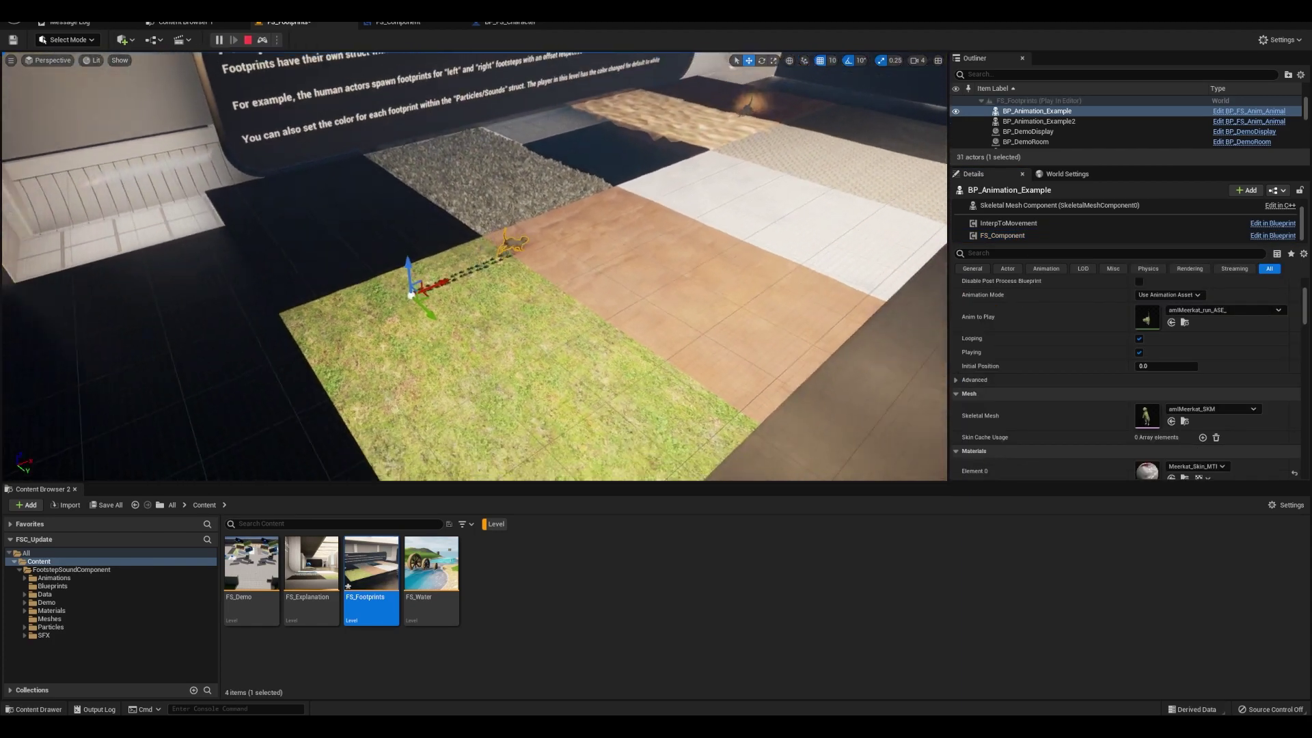
{"action": "key", "text": "Escape"}
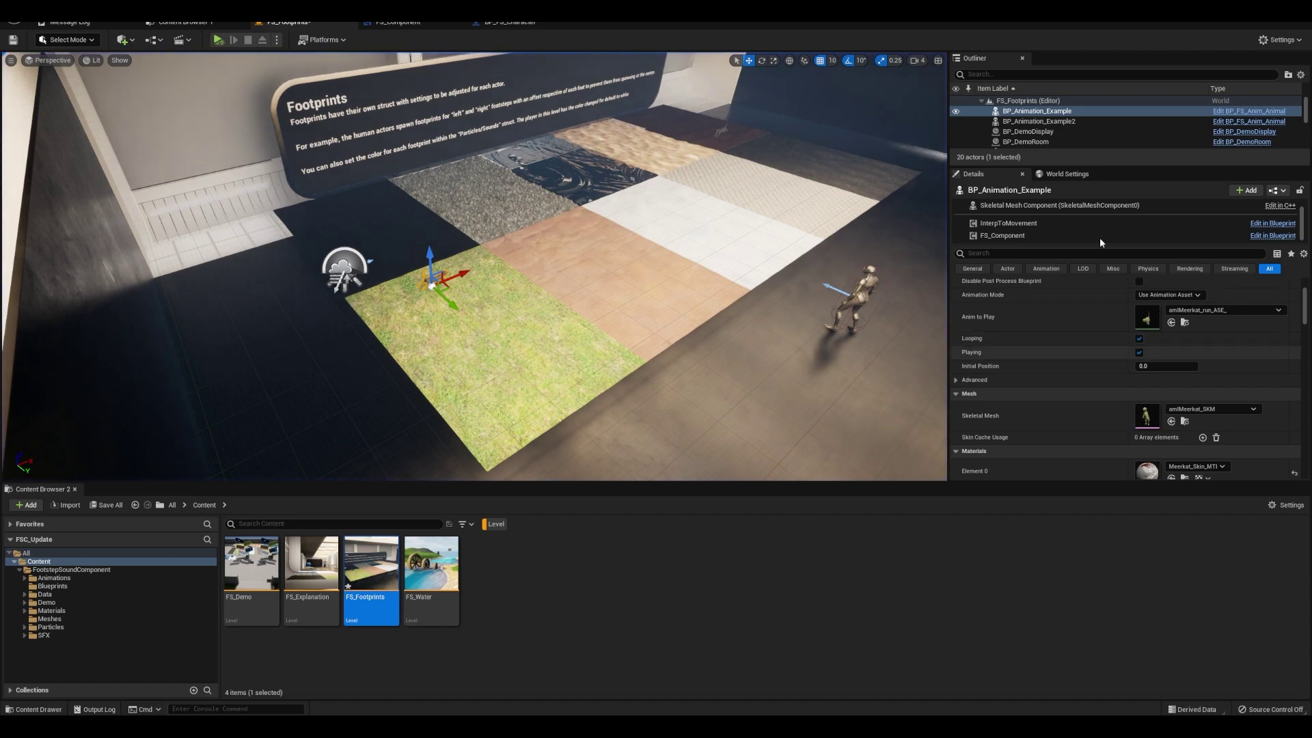
Set the Footprint Fade Distance of BP_Animation_Example's FS_Component to 1 and play the level
{"action": "left_click", "coordinate": [1101, 237]}
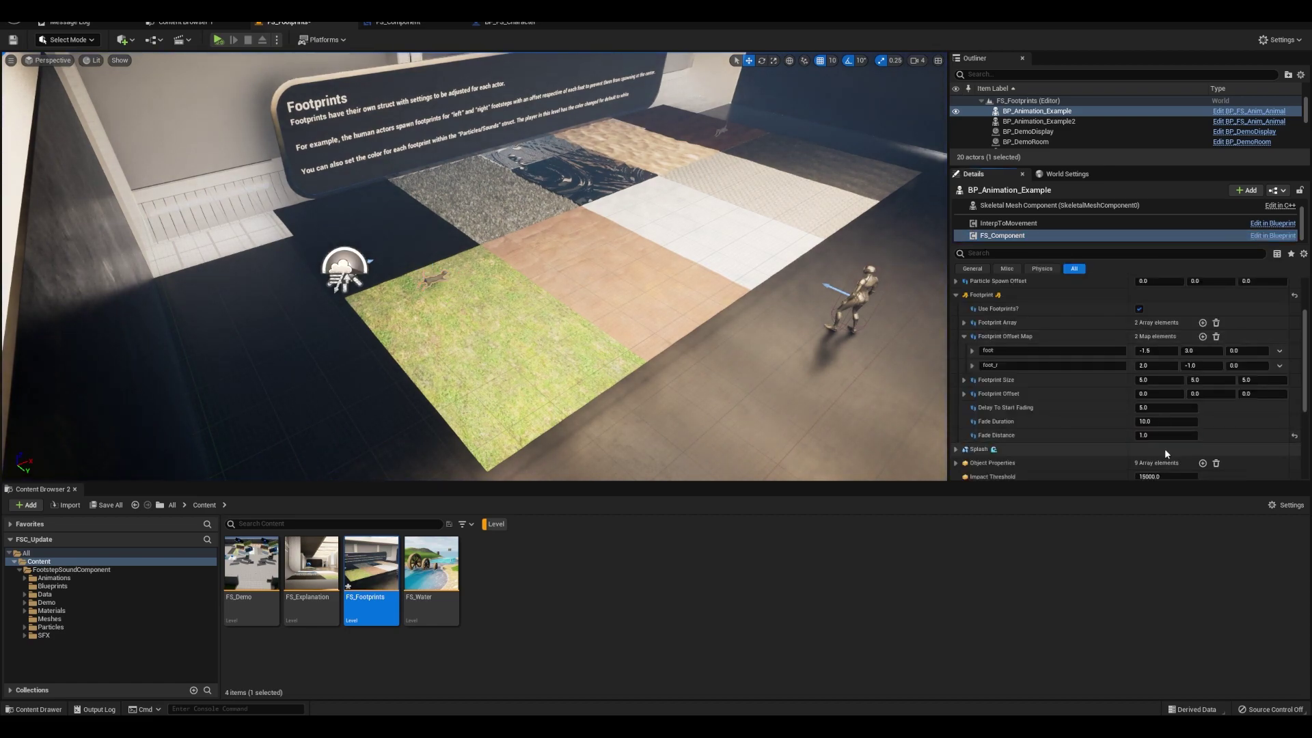
{"action": "key", "text": "alt+p"}
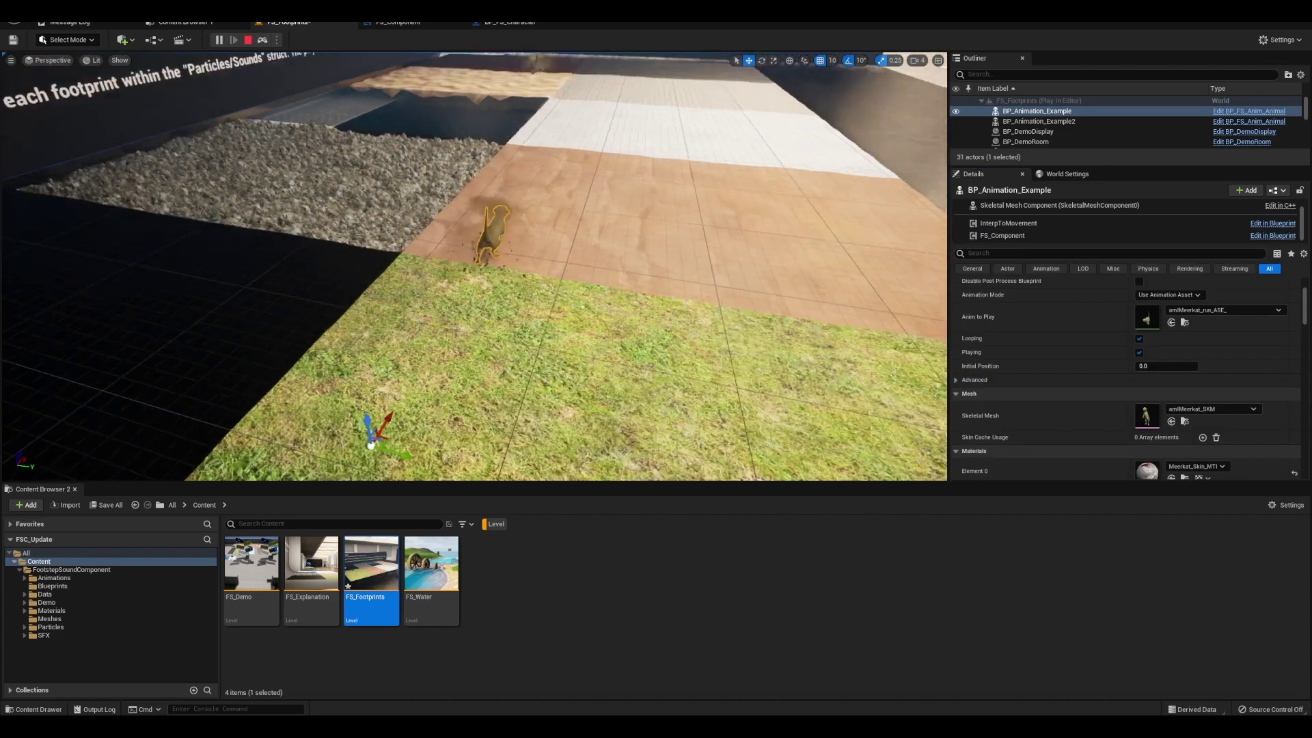
Review the Footprint fading settings of BP_Animation_Example's FS_Component and play the level again to watch the tracks
{"action": "mouse_move", "coordinate": [443, 218]}
{"action": "right_mouse_down"}
{"action": "mouse_move", "coordinate": [307, 218]}
{"action": "mouse_move", "coordinate": [479, 218]}
{"action": "mouse_move", "coordinate": [443, 218]}
{"action": "right_mouse_up"}
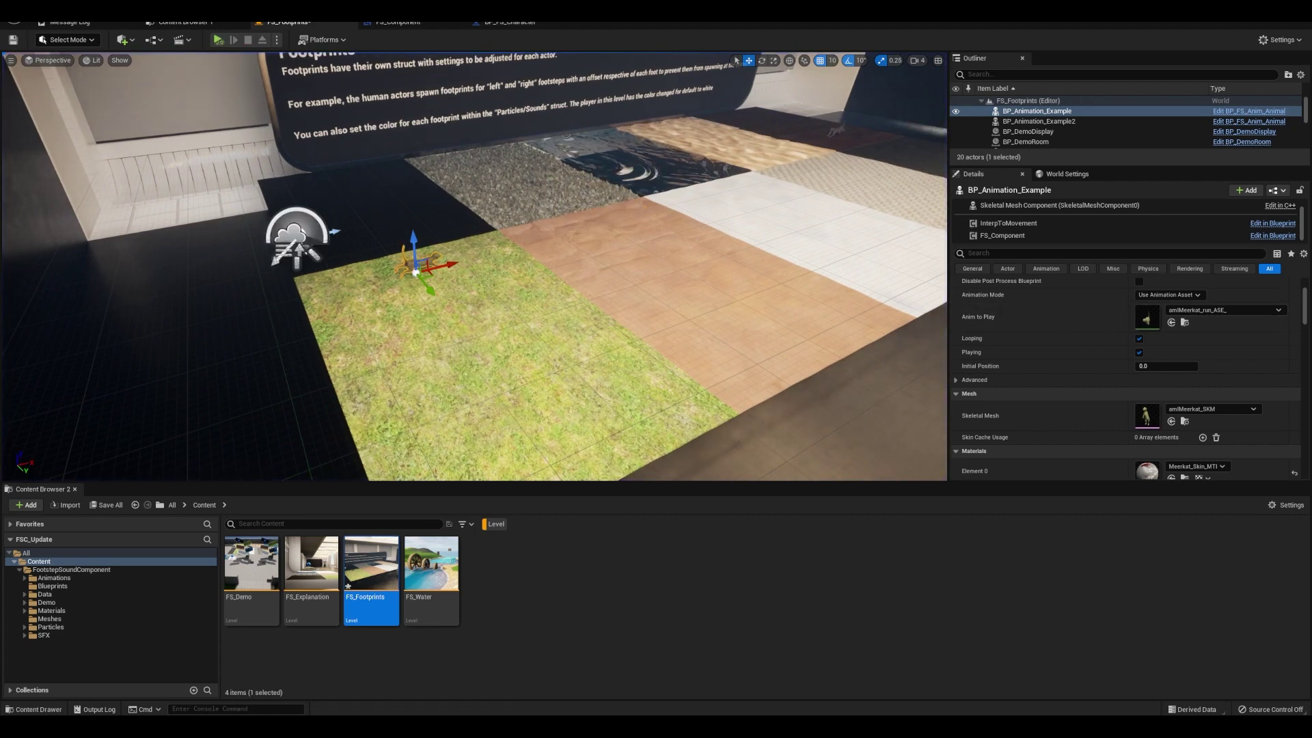
{"action": "left_click", "coordinate": [1003, 235]}
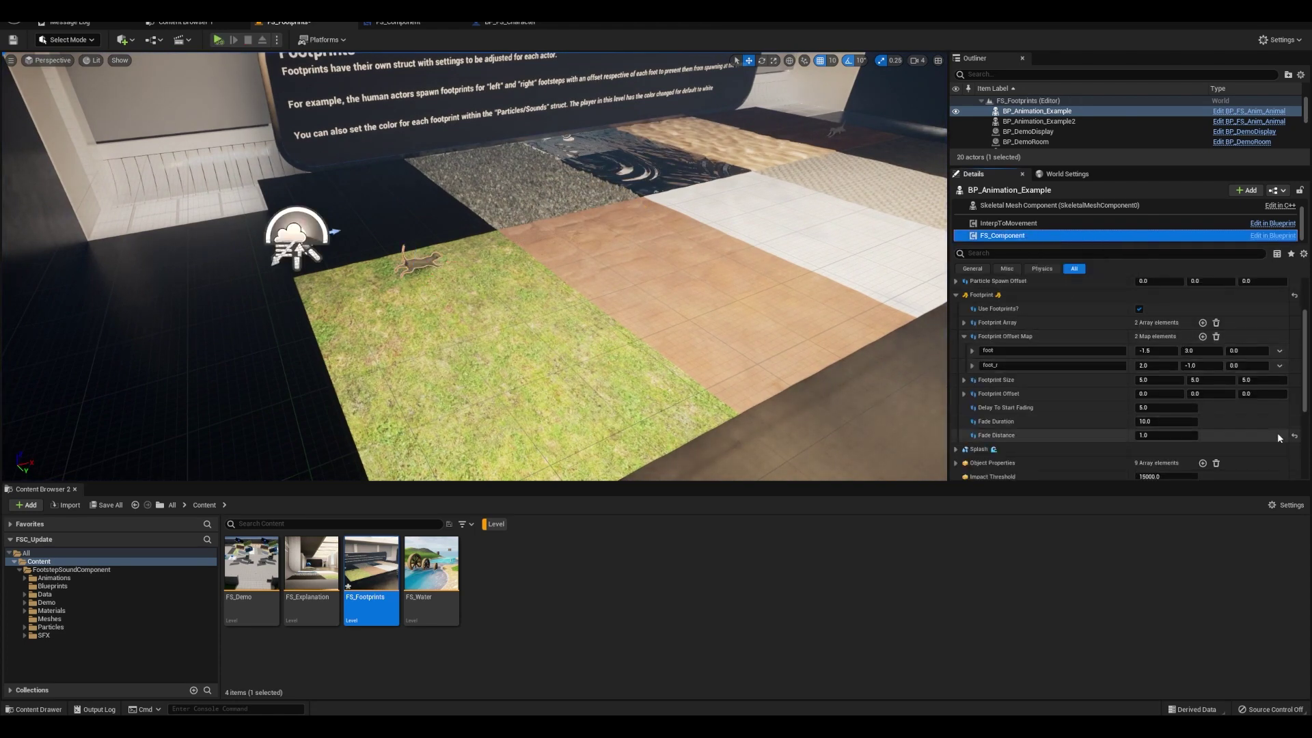
{"action": "key", "text": "alt+p"}
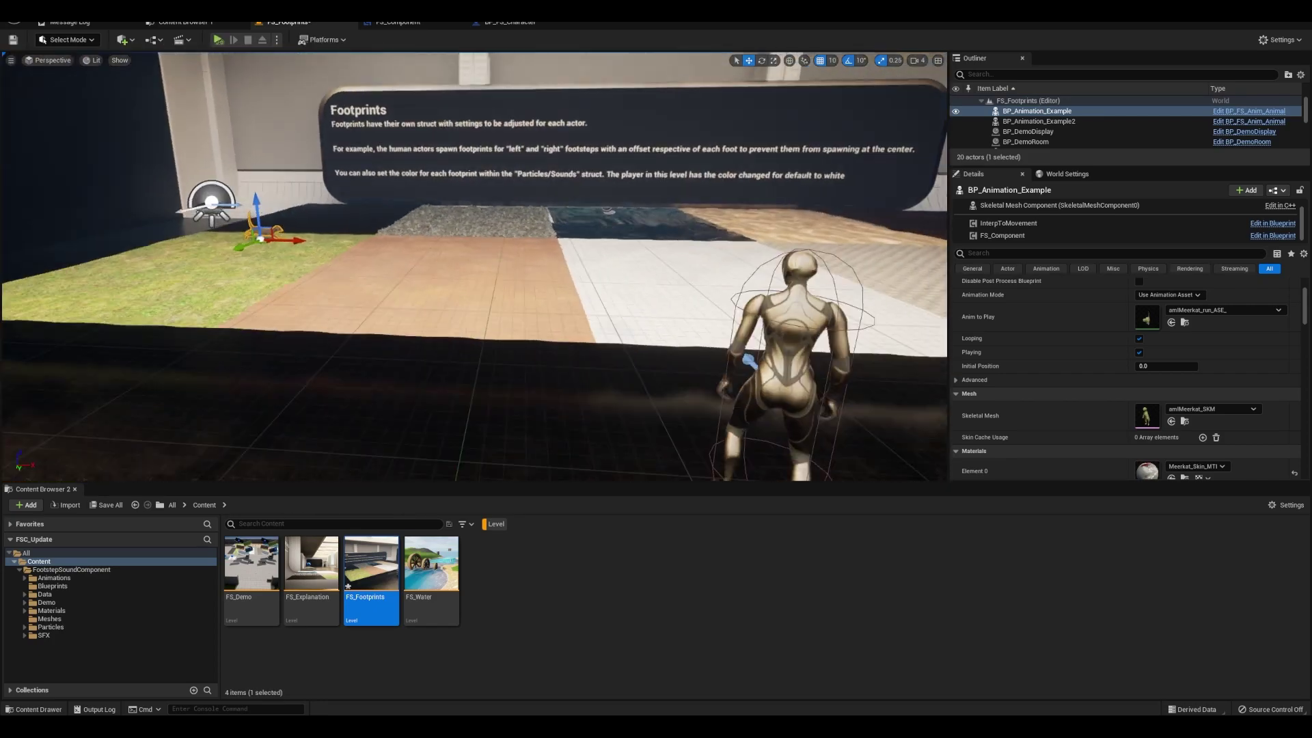
Inspect the Footprint Color of each surface entry in the FS_Component Blueprint's Particles / Sounds variable, and check BP_FS_Character's details in FS_Footprints
{"action": "left_click", "coordinate": [410, 24]}
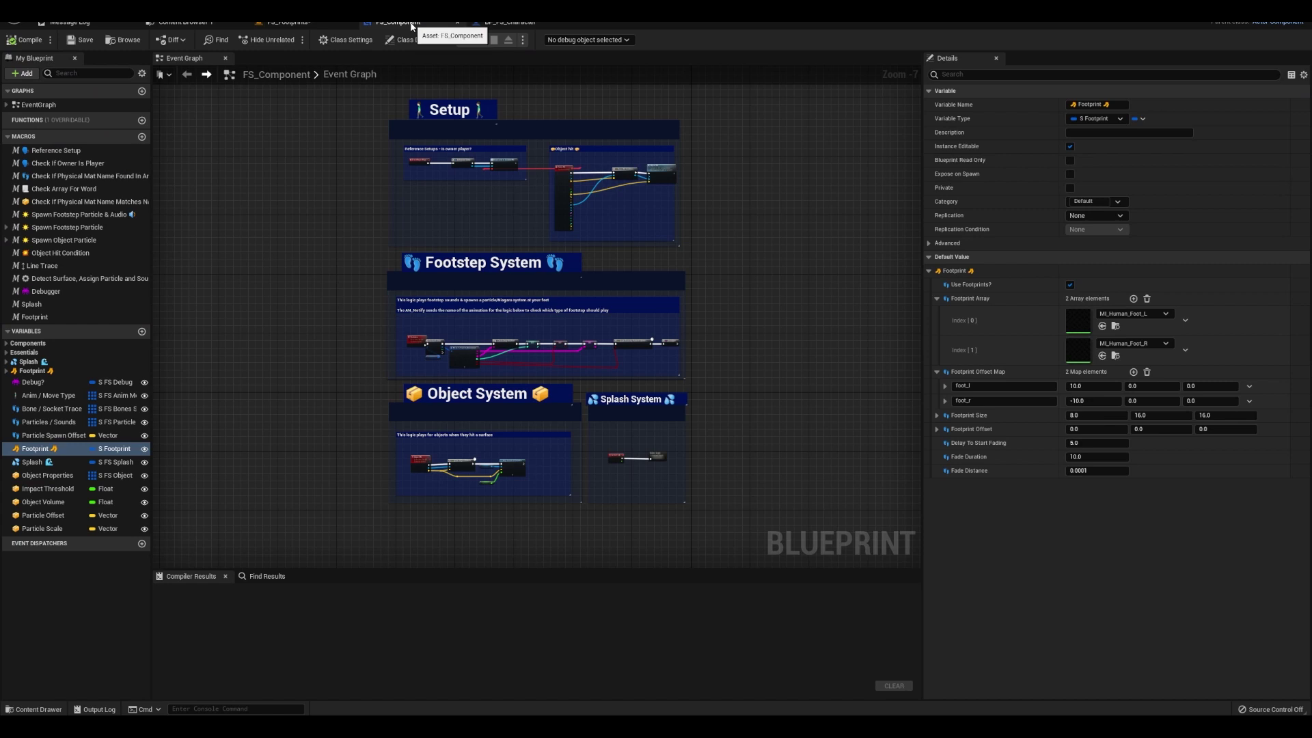
{"action": "left_click", "coordinate": [40, 427]}
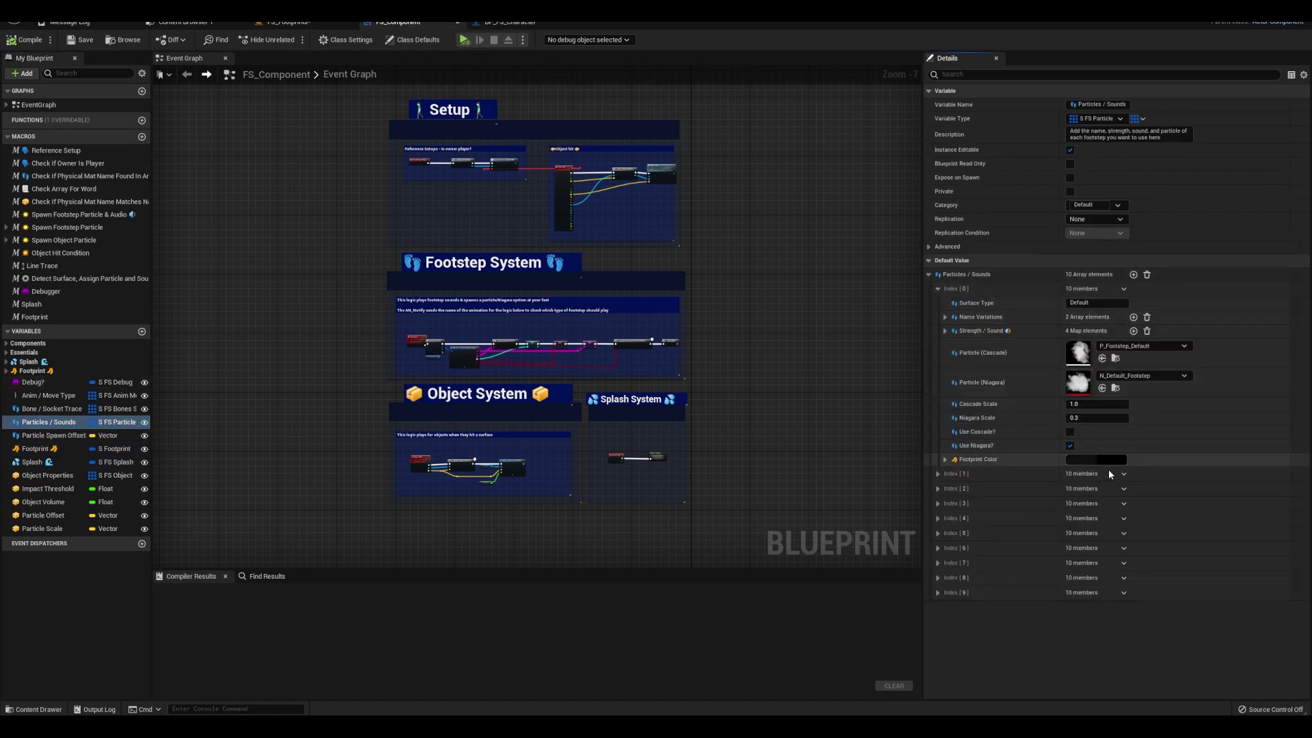
{"action": "scroll", "coordinate": [956, 516], "scroll_direction": "down", "scroll_amount": 2}
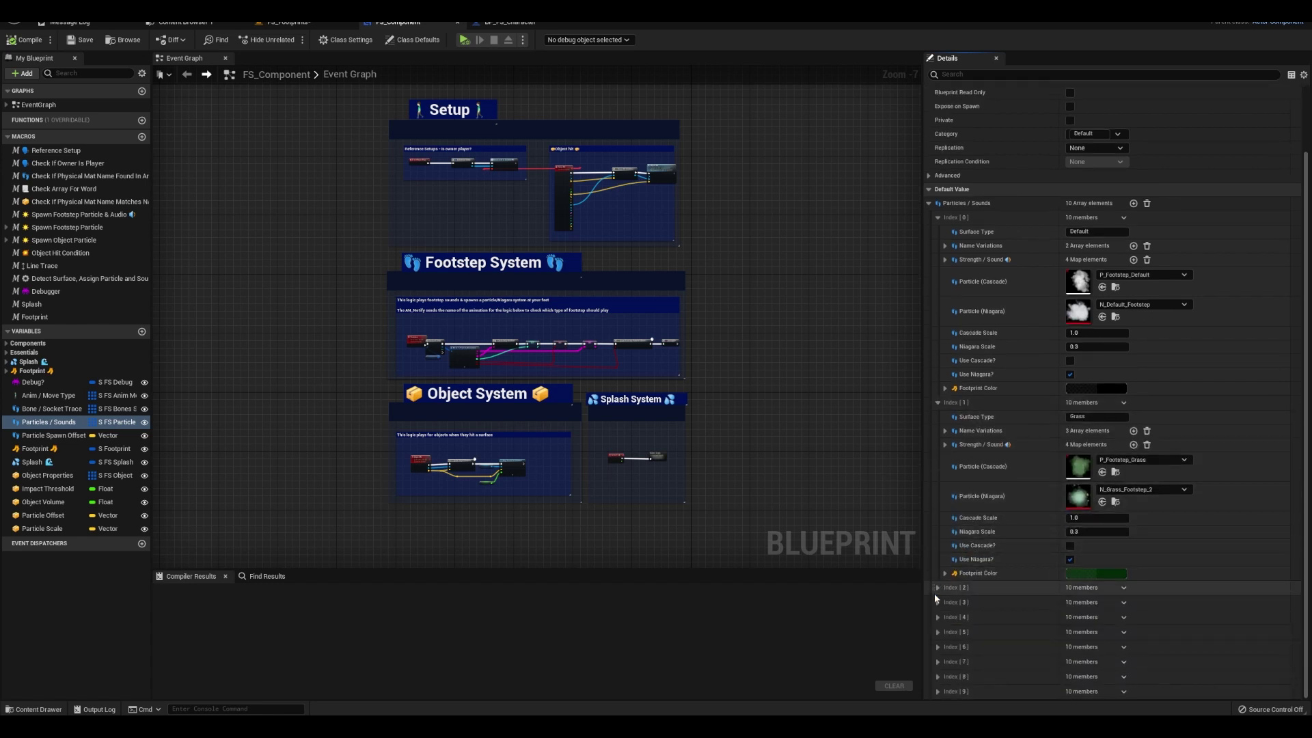
{"action": "left_click", "coordinate": [937, 588]}
{"action": "scroll", "coordinate": [943, 566], "scroll_direction": "down", "scroll_amount": 5}
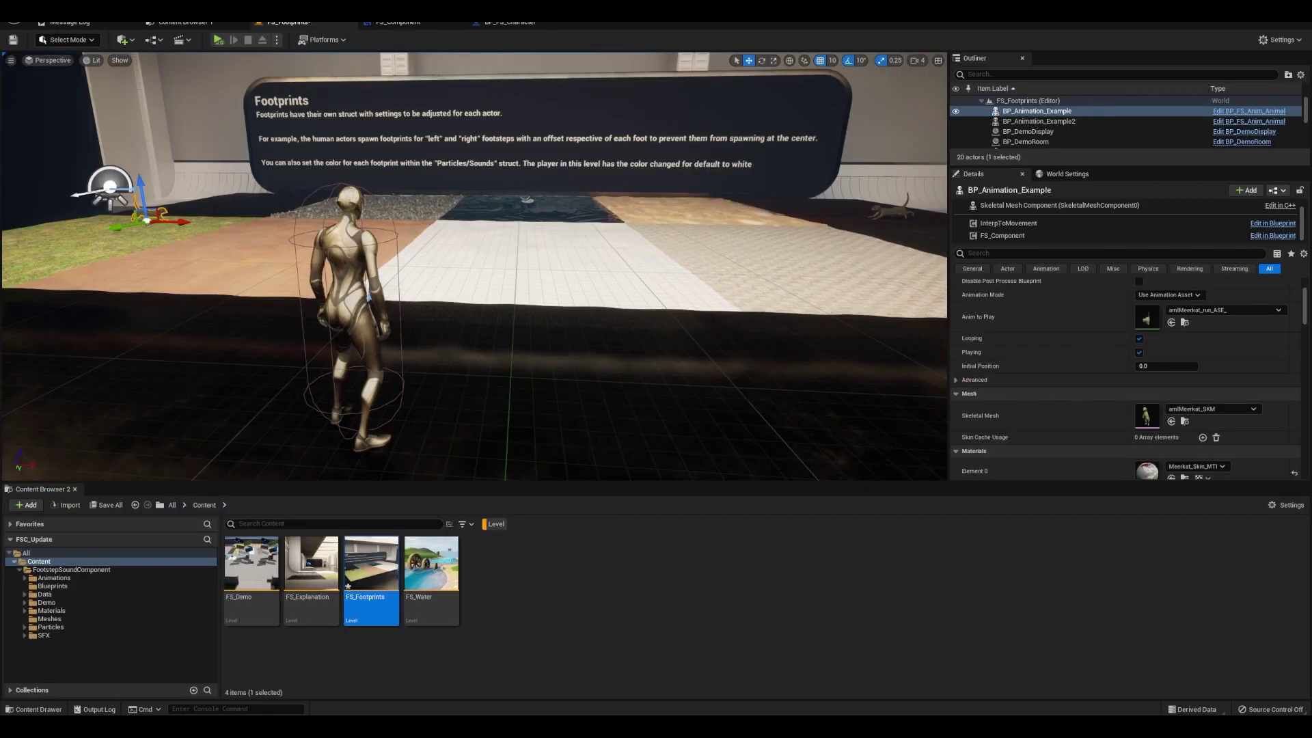
{"action": "left_click", "coordinate": [1003, 210]}
{"action": "scroll", "coordinate": [1121, 436], "scroll_direction": "down", "scroll_amount": 2}
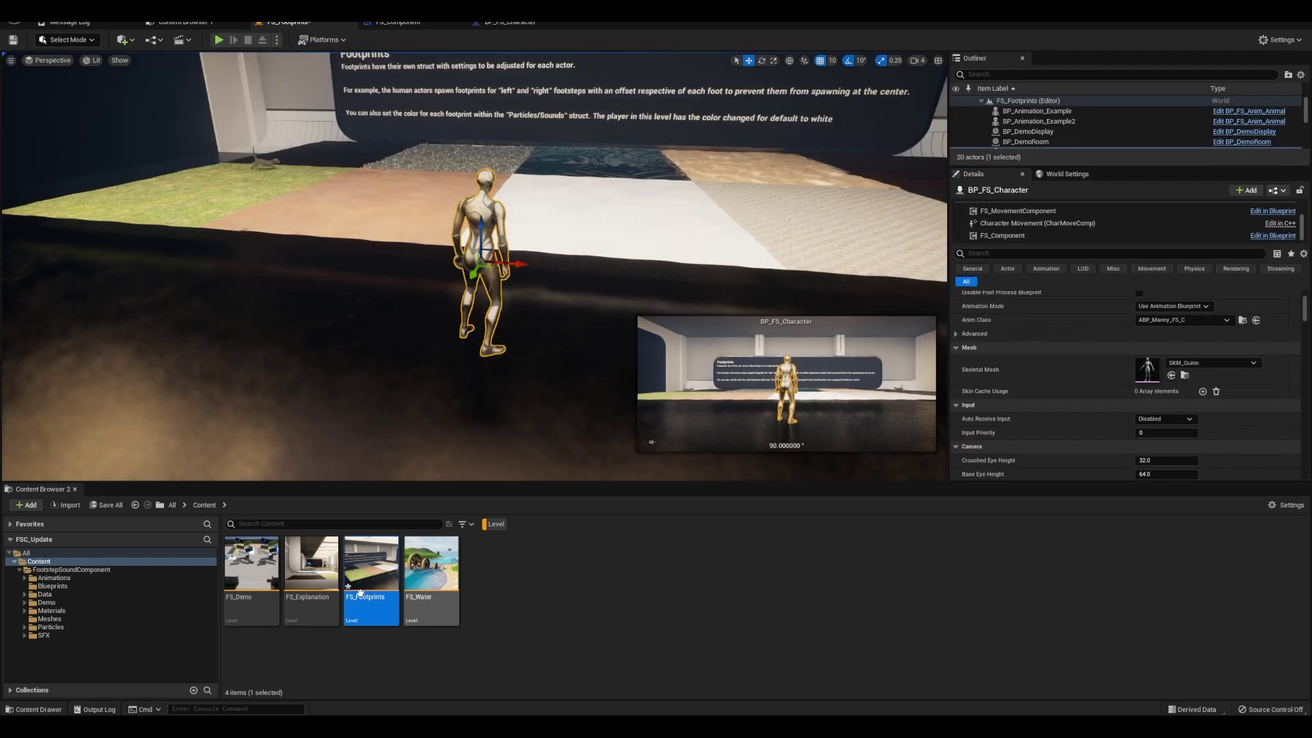
Open the FS_Explanation level, play it full screen, and run and jump across the surfaces of the Footsteps display
{"action": "double_click", "coordinate": [311, 567]}
{"action": "left_click", "coordinate": [741, 478]}
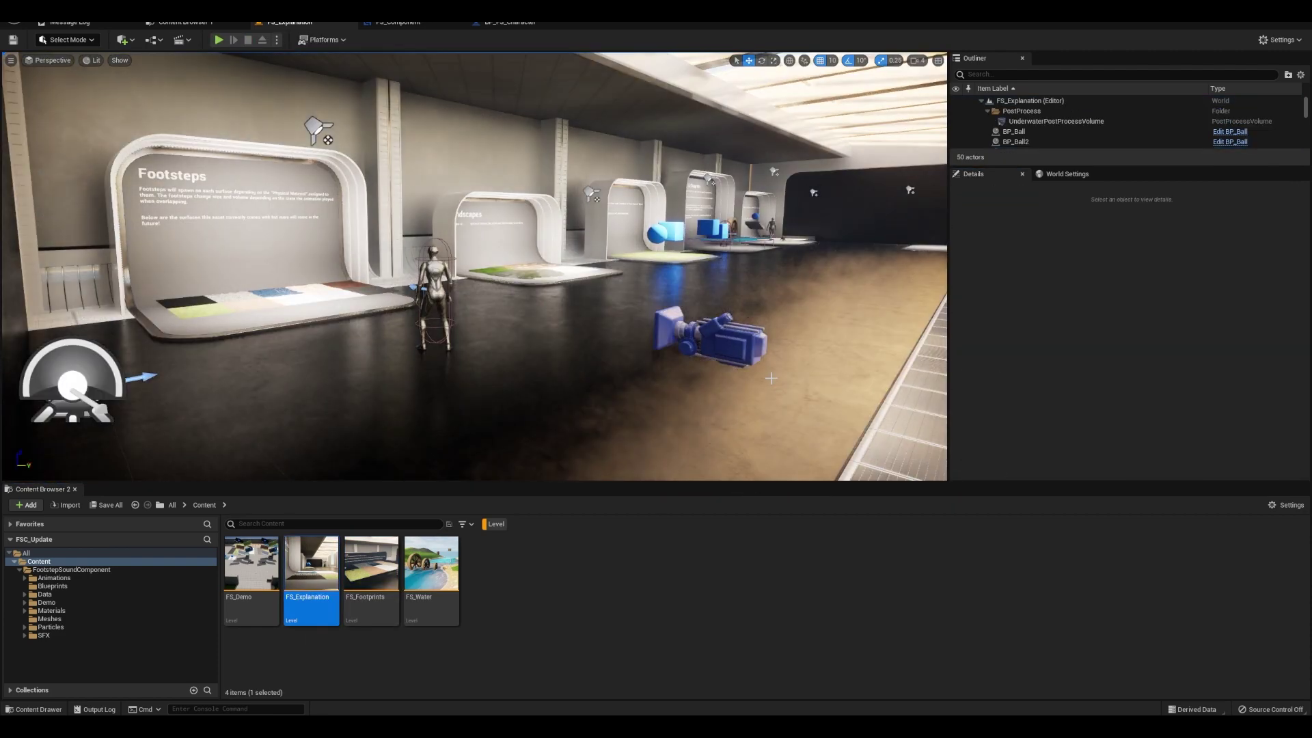
{"action": "key", "text": "alt+p"}
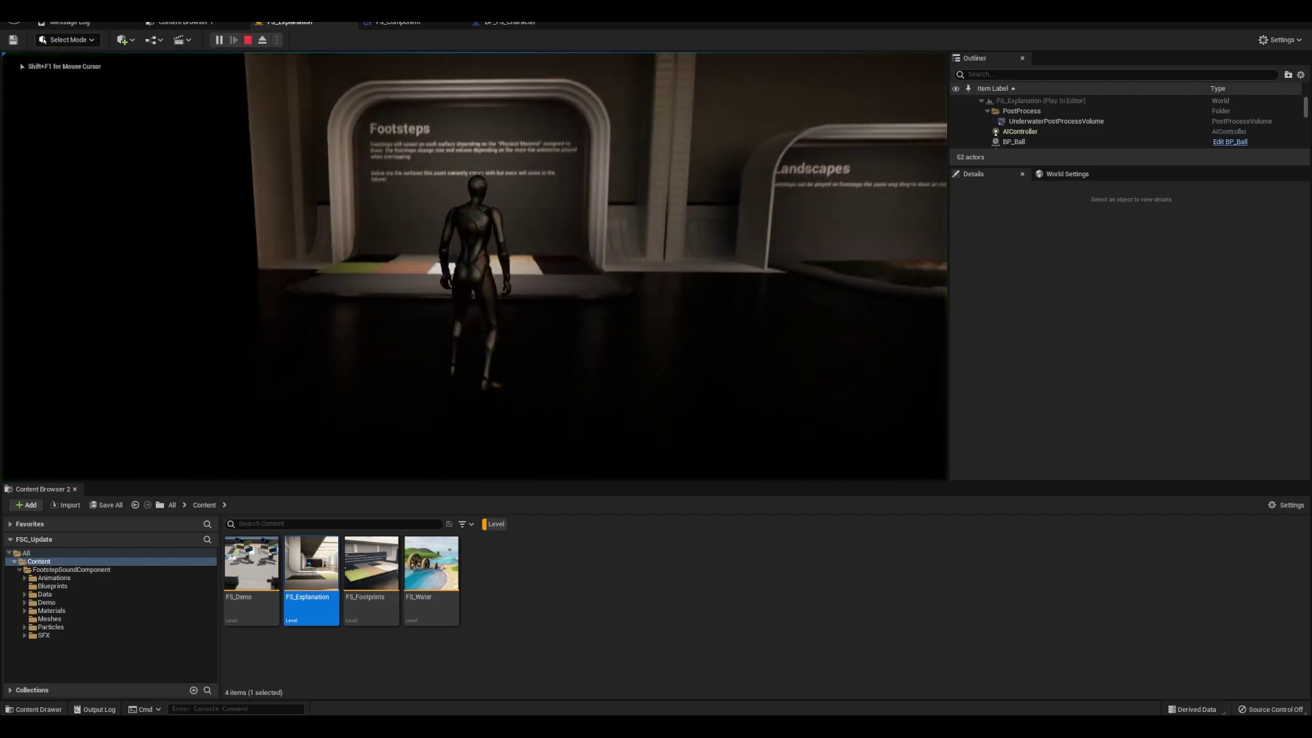
{"action": "left_click", "coordinate": [683, 269]}
{"action": "key", "text": "F11"}
{"action": "key", "text": "w"}
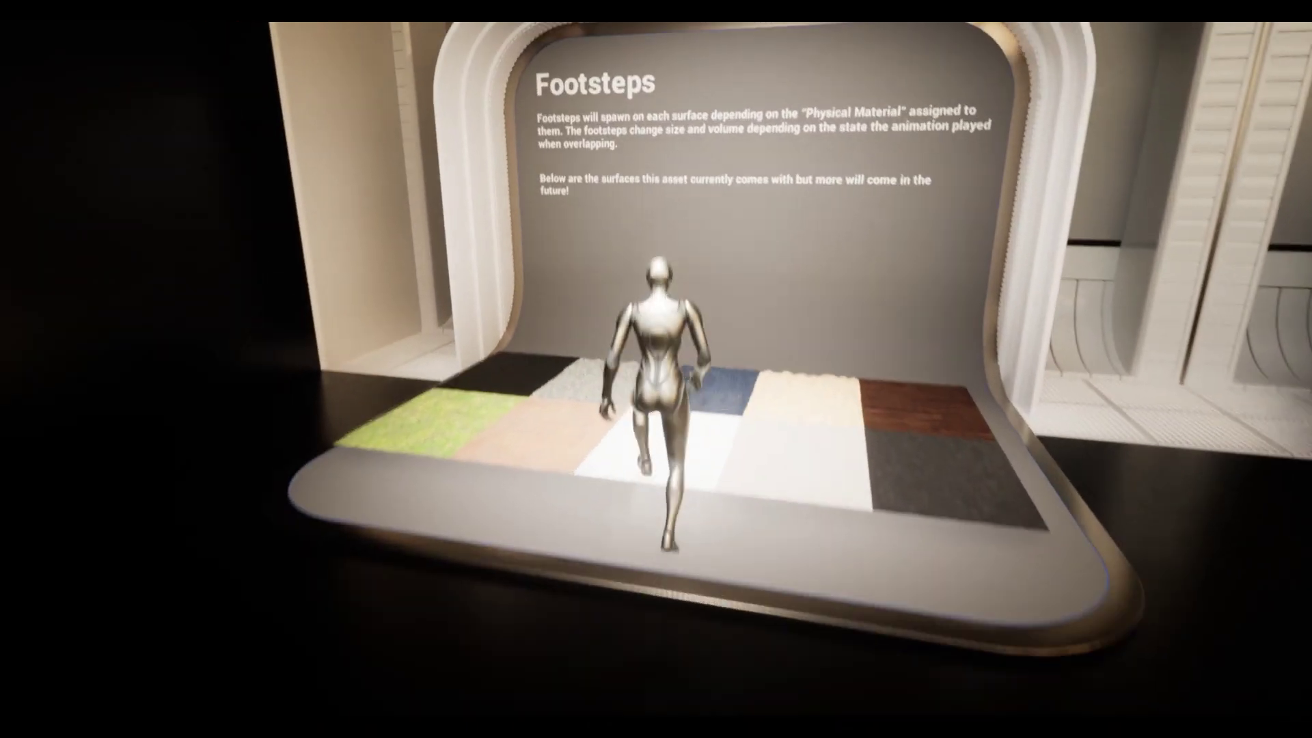
{"action": "key", "text": "s"}
{"action": "key", "text": "space"}
{"action": "key", "text": "w"}
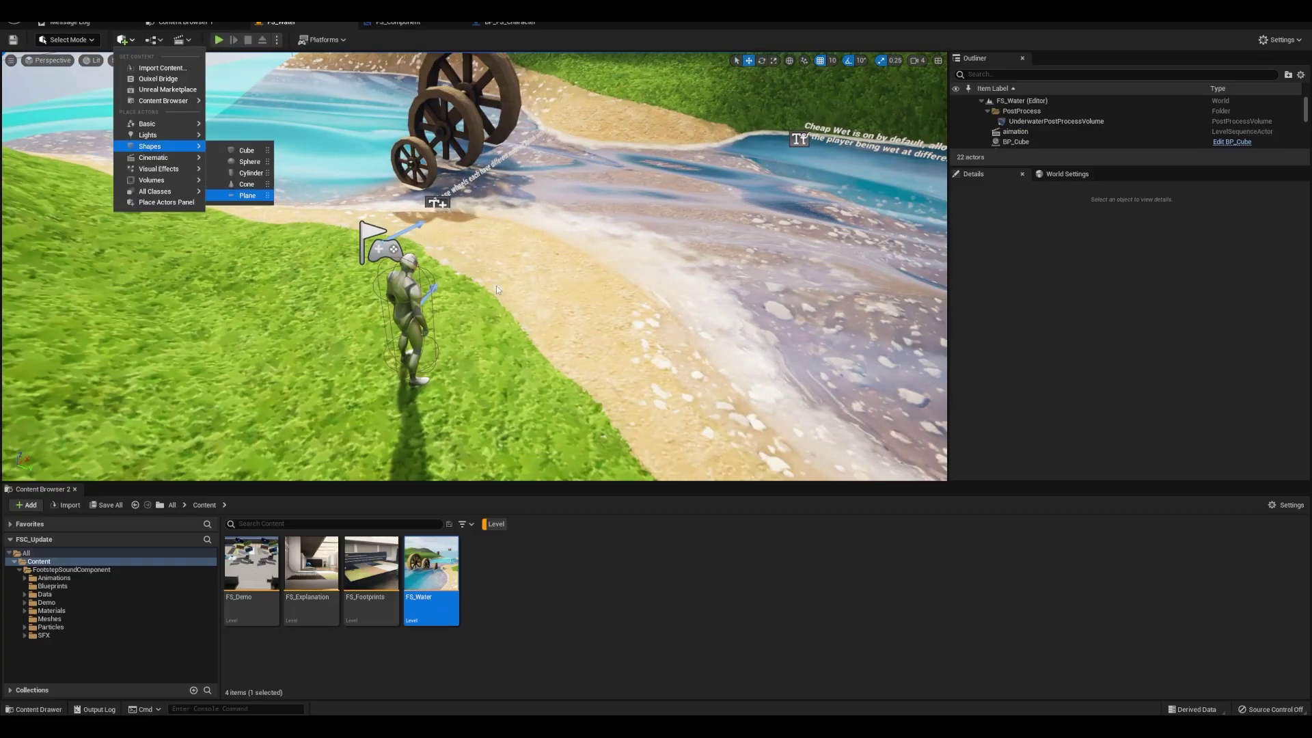
Place a Plane near the shoreline in the FS_Water level and test running and jumping on it in play
{"action": "left_click_drag", "start_coordinate": [496, 286], "coordinate": [499, 277]}
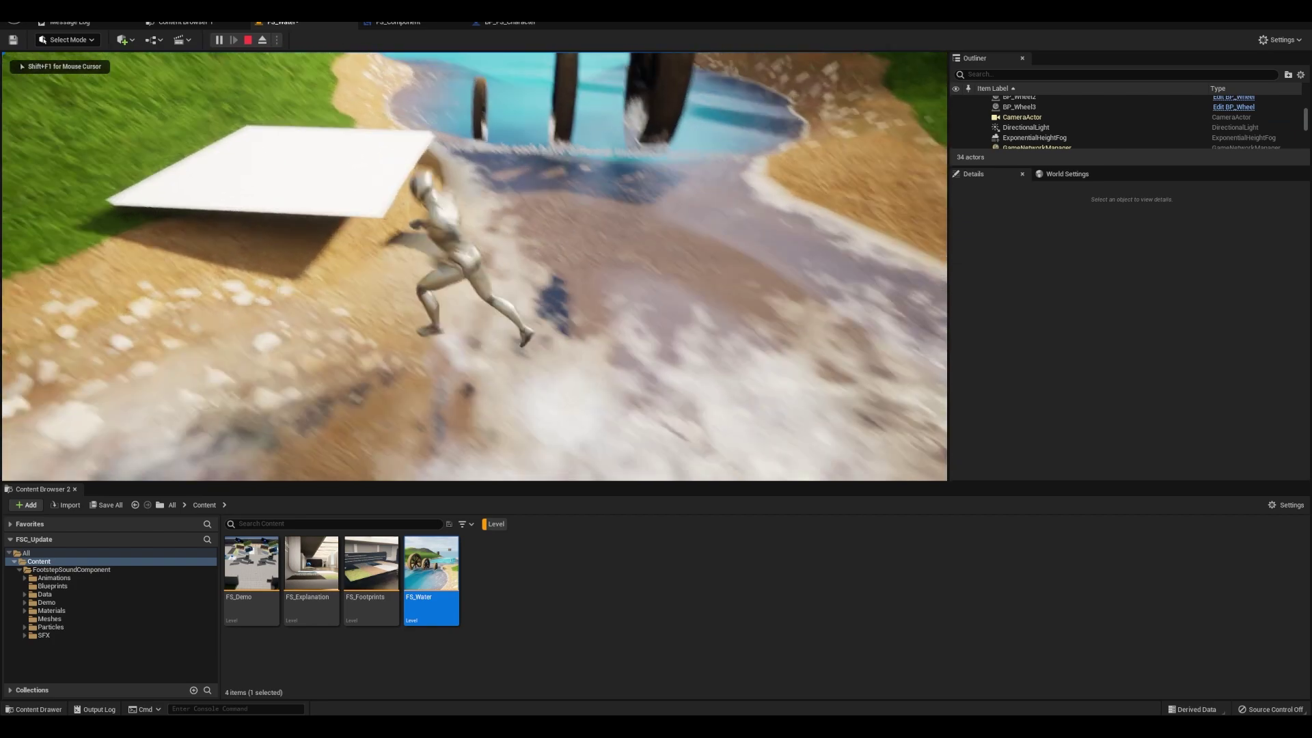
{"action": "key", "text": "w"}
{"action": "key", "text": "space"}
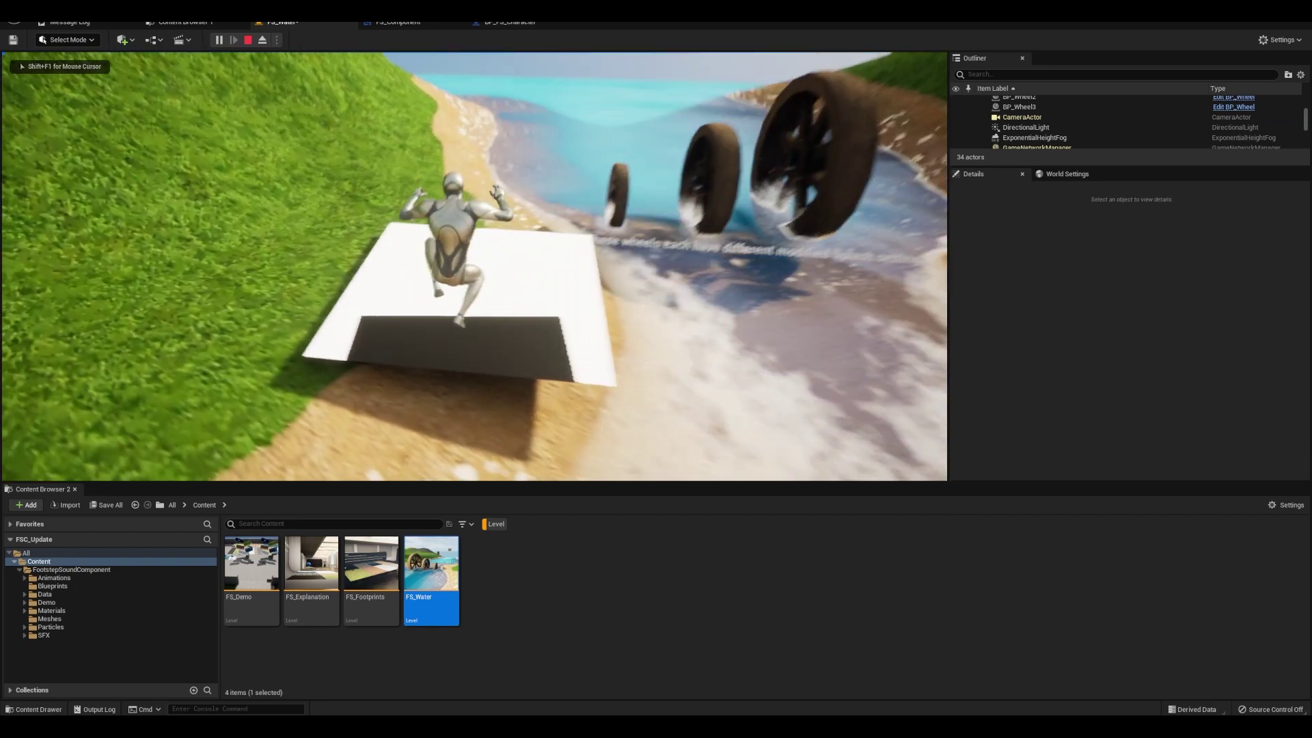
{"action": "key", "text": "Escape"}
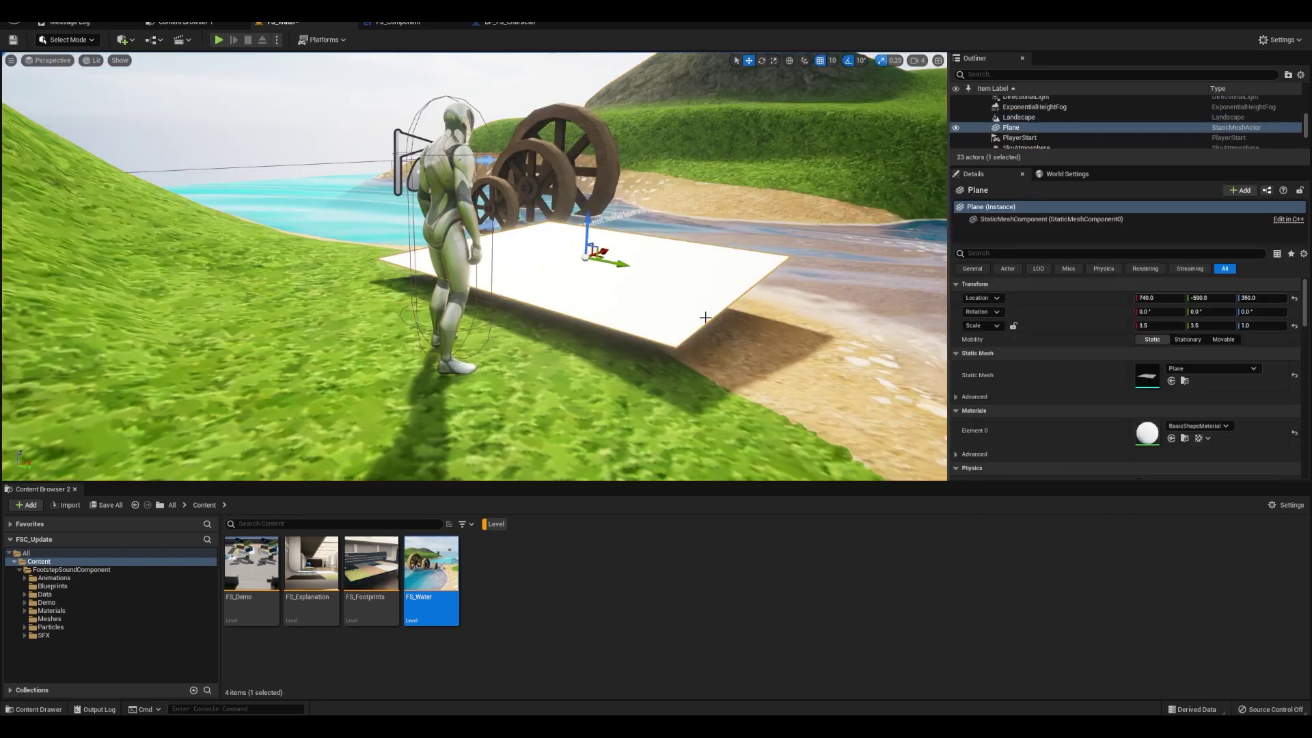
Find the decal setting of the Plane and turn off Receives Decals
{"action": "left_click", "coordinate": [1138, 252]}
{"action": "type", "text": "decal"}
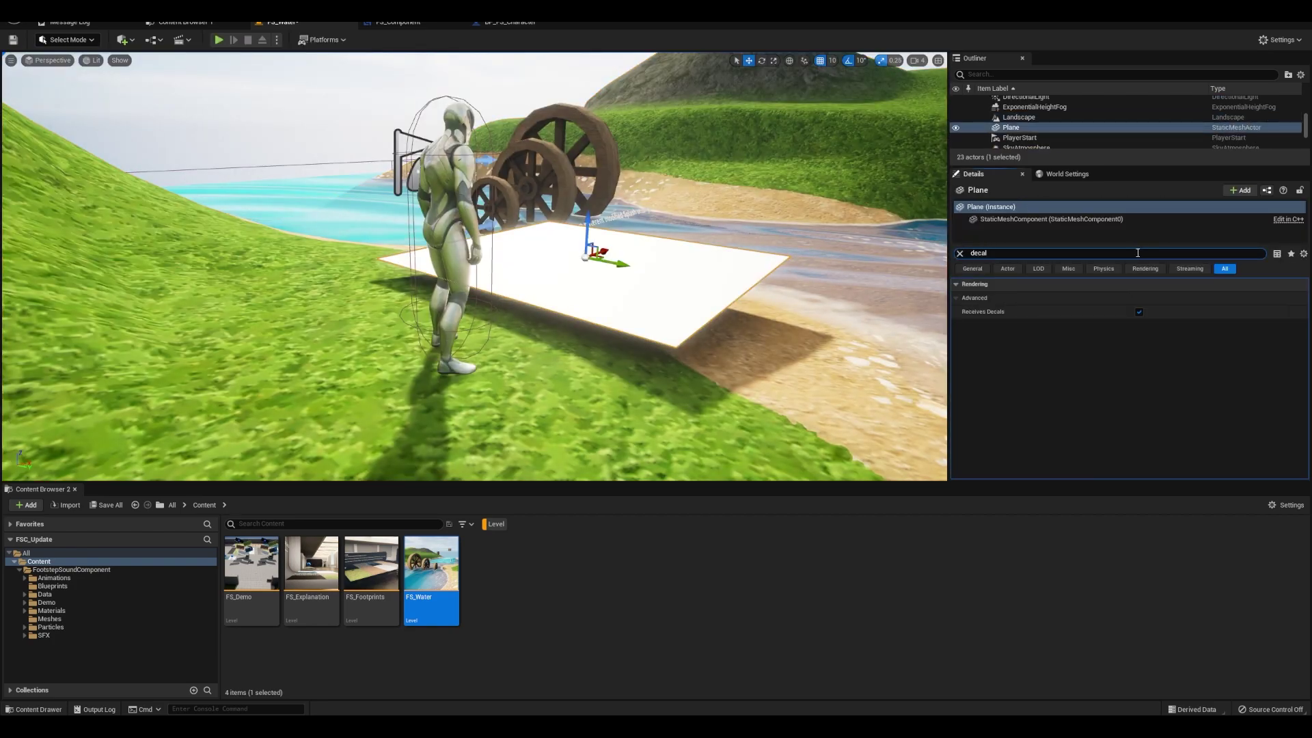
{"action": "left_click", "coordinate": [1139, 312]}
Play the FS_Water level, running and jumping over the Plane and through the water to test footprints without decals
{"action": "key", "text": "alt+p"}
{"action": "key", "text": "d"}
{"action": "key", "text": "a"}
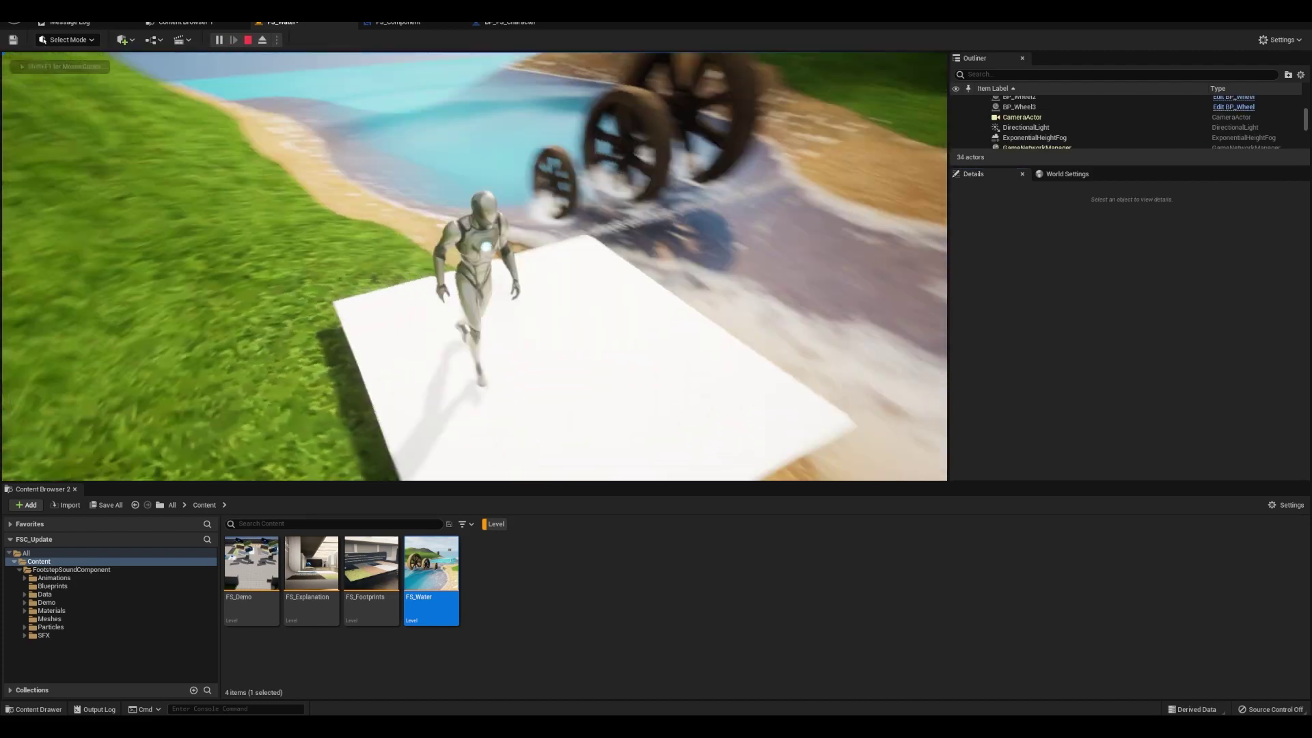
{"action": "key", "text": "w"}
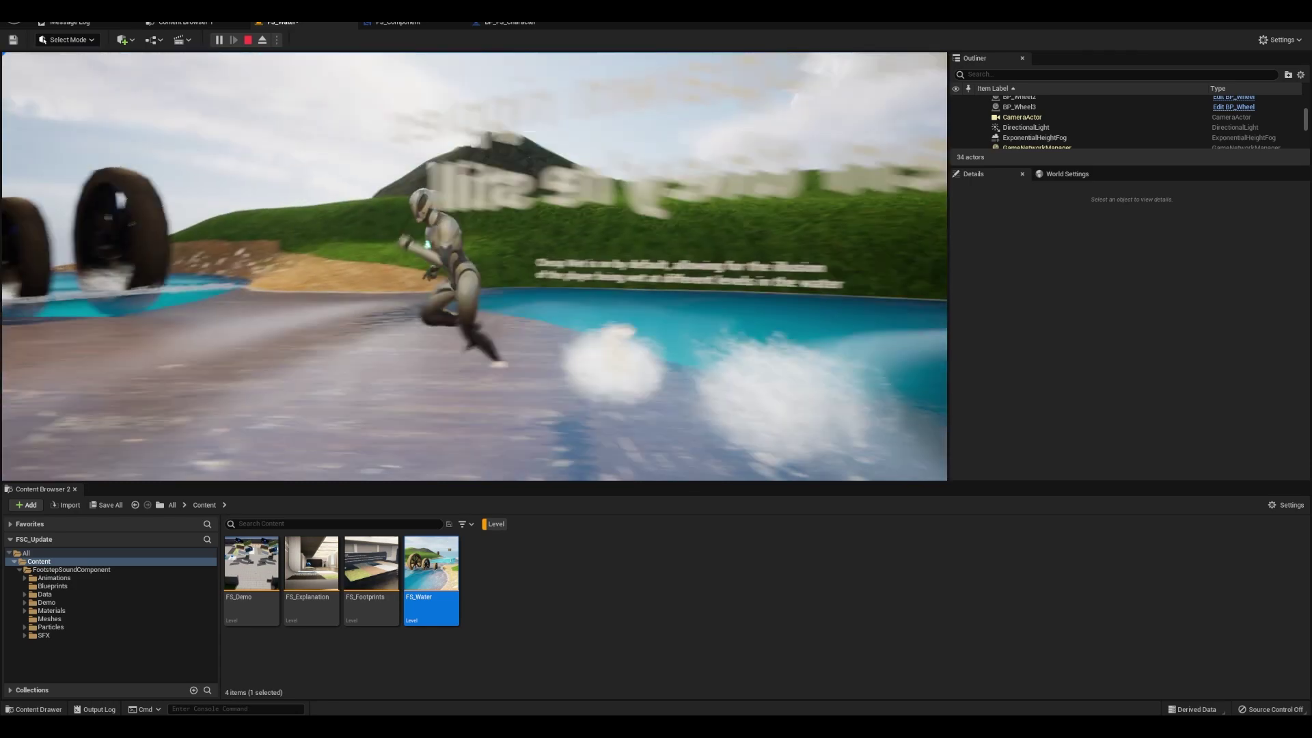
{"action": "key", "text": "space"}
{"action": "key", "text": "w"}
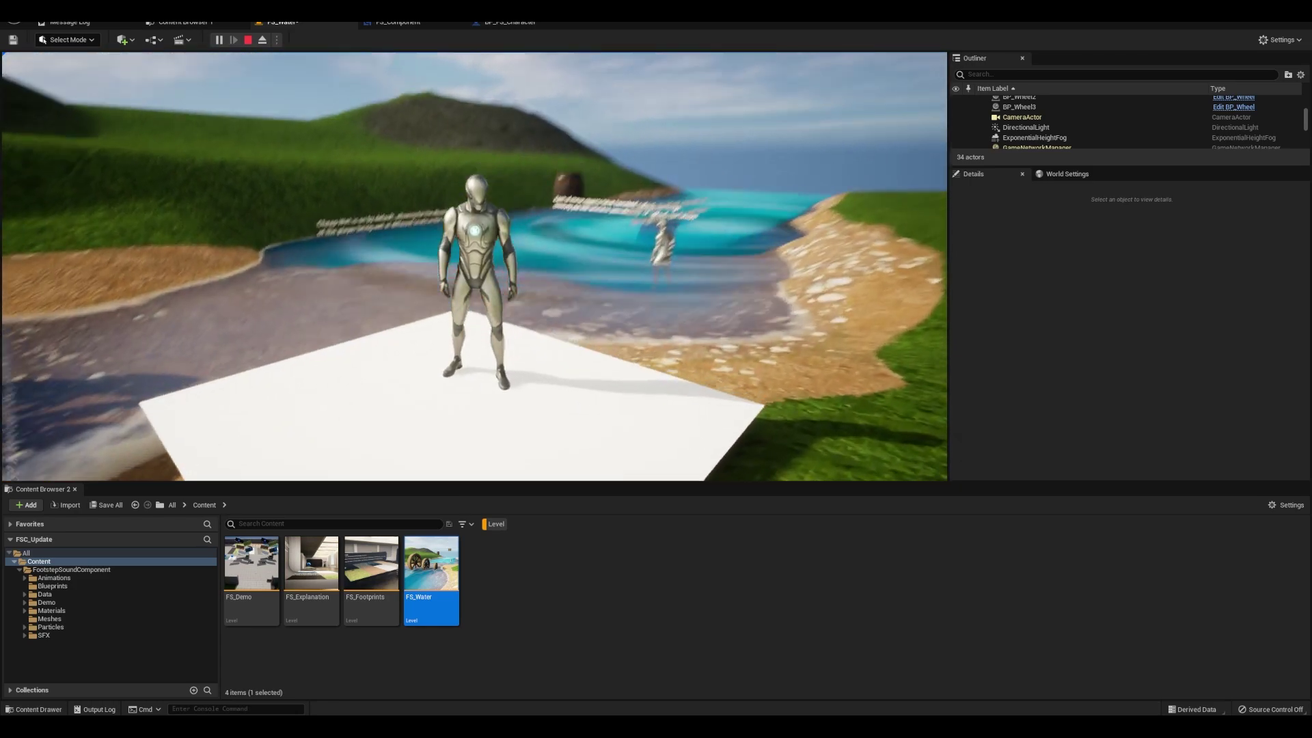
{"action": "key", "text": "space"}
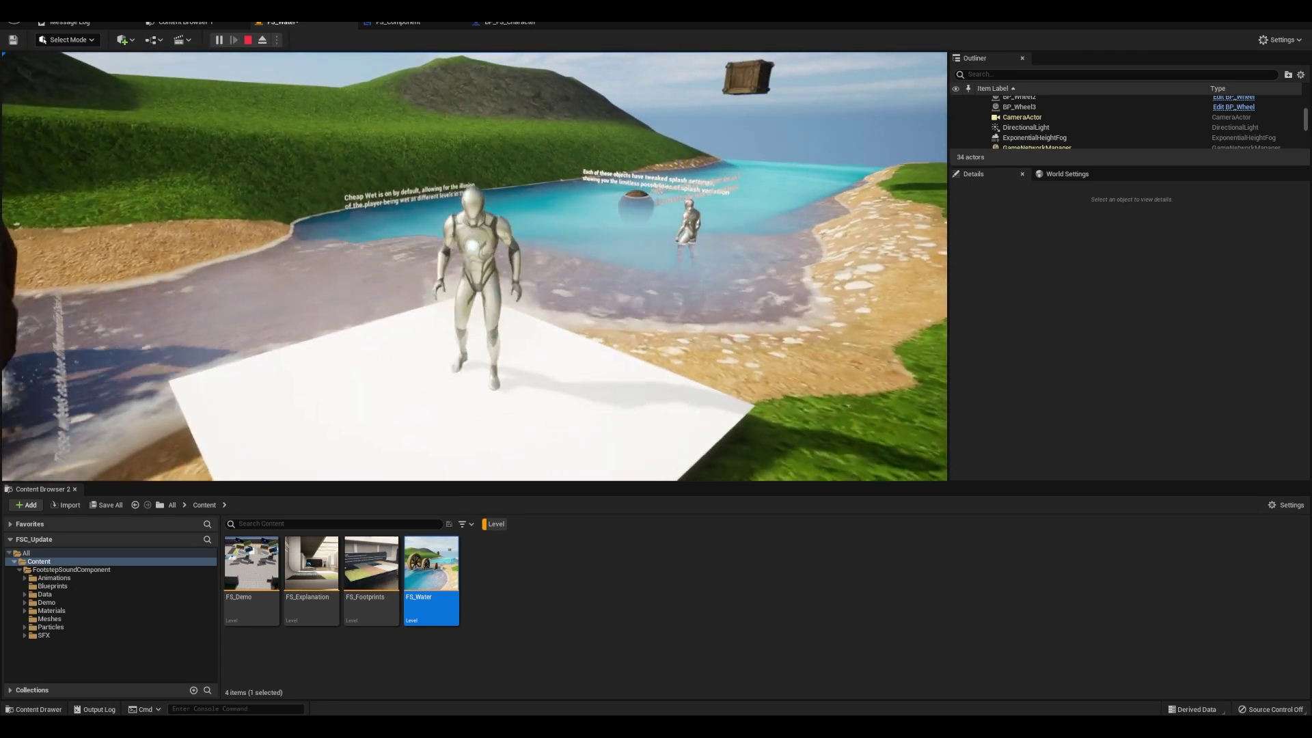